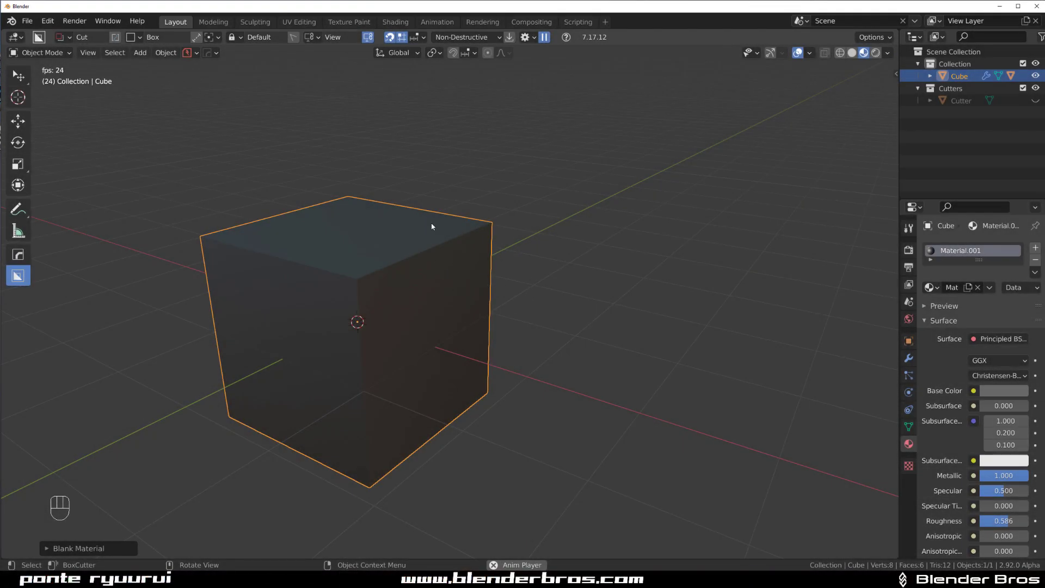
# - Show the 3D viewport's view settings and set Clip Start to 0.1 m
pyautogui.press('n')
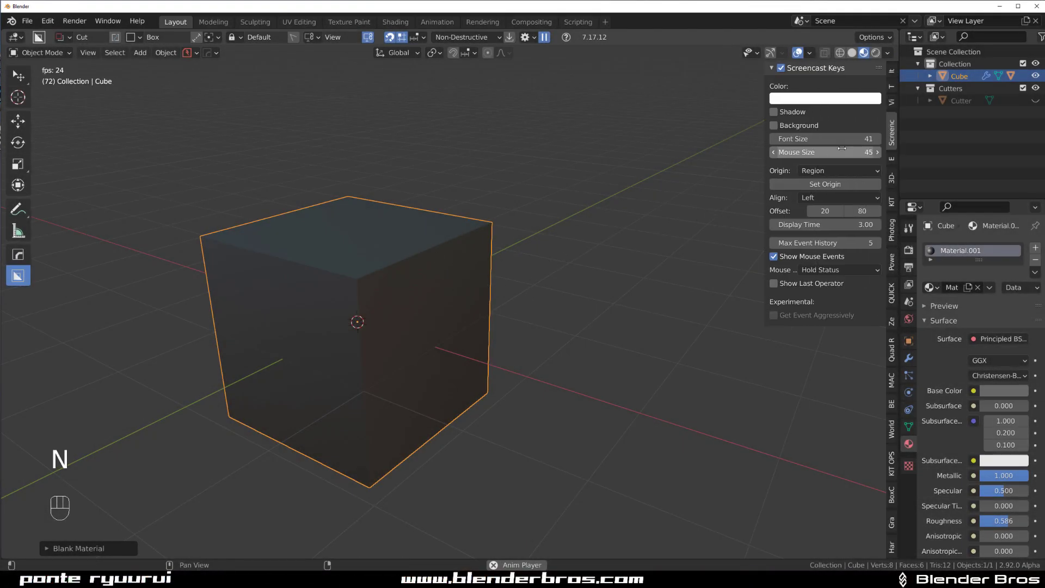
pyautogui.click(892, 102)
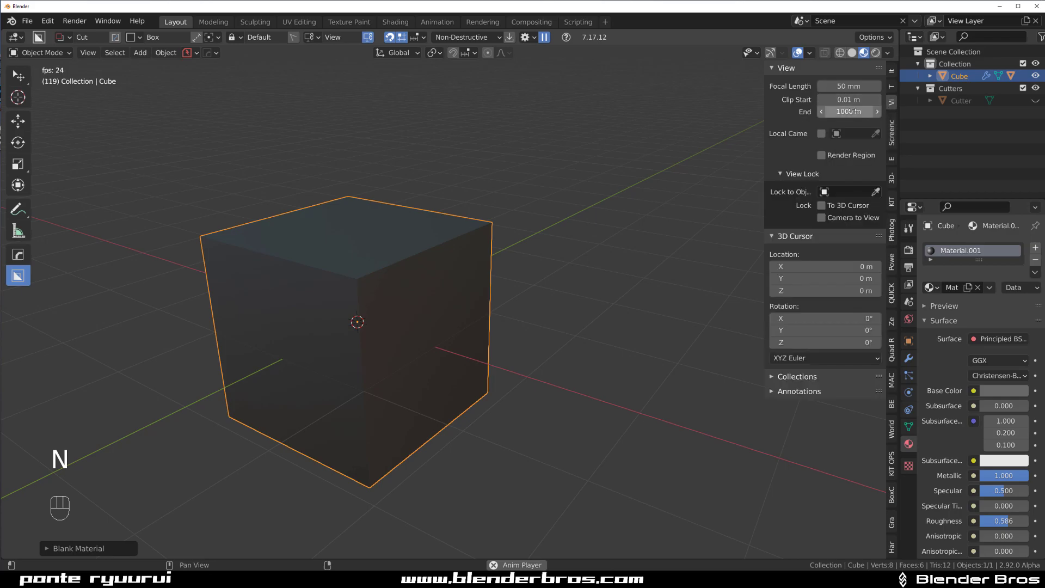
pyautogui.click(857, 100)
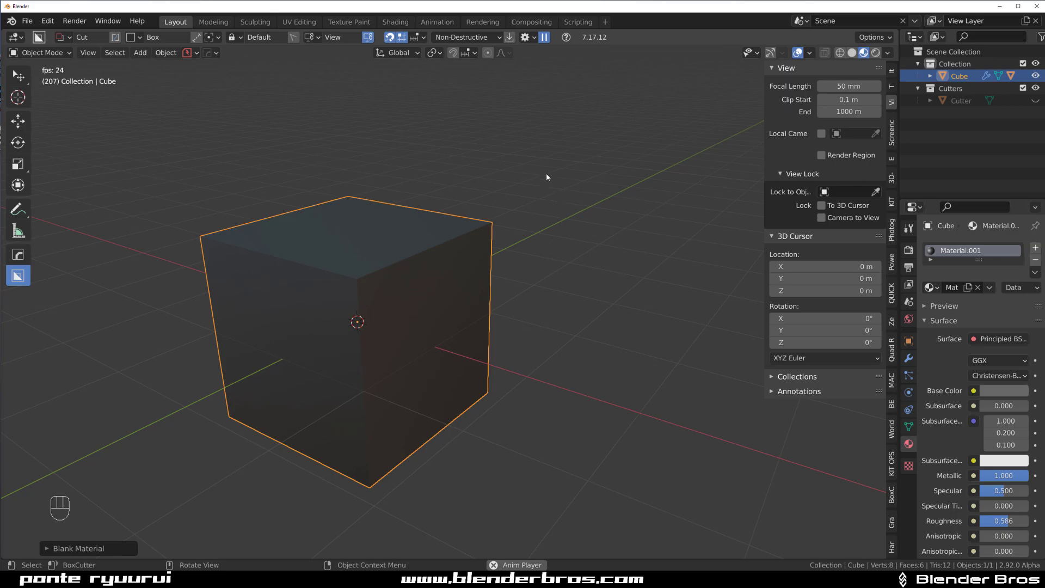
# - In Edit Mode, bevel the cube's nearest top corner vertex into a small triangular face
pyautogui.moveTo(430, 234); pyautogui.dragTo(471, 264, button='middle')
pyautogui.press('Tab')
pyautogui.click(490, 295)
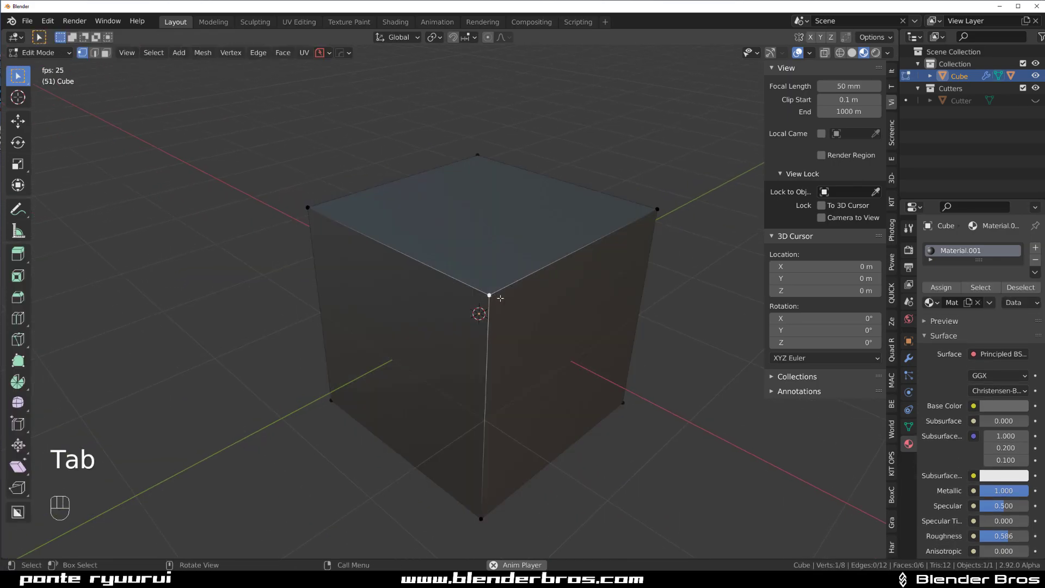
pyautogui.hotkey('shift', 'ctrl', 'b')
pyautogui.click(544, 306)
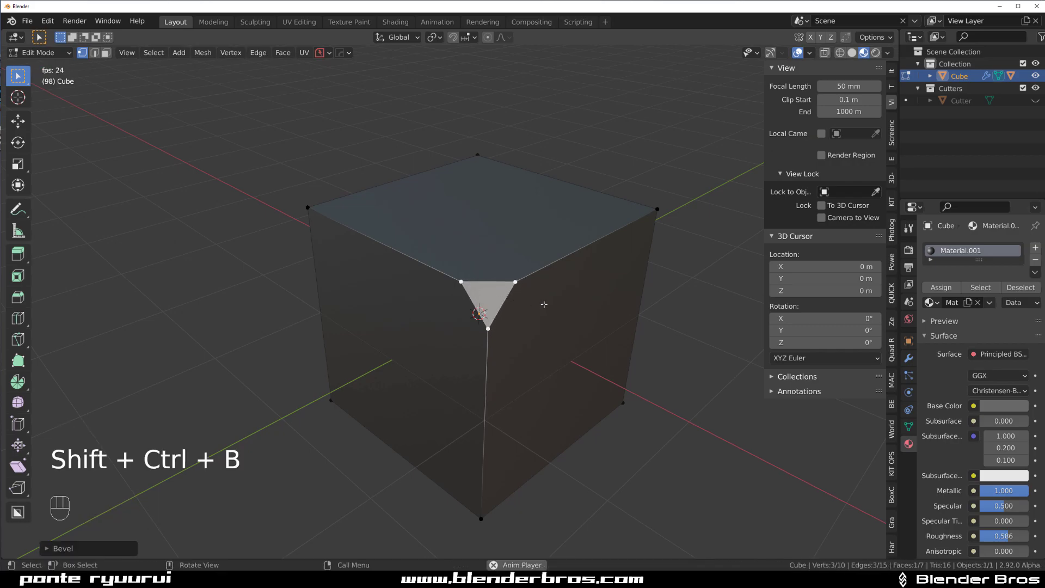
# - Change the viewport's Clip Start distance while viewing the triangular bevel face up close
pyautogui.scroll(3, 567, 314)
pyautogui.keyDown('shift'); pyautogui.moveTo(568, 315); pyautogui.dragTo(474, 312, button='middle'); pyautogui.keyUp('shift')
pyautogui.scroll(5, 474, 312)
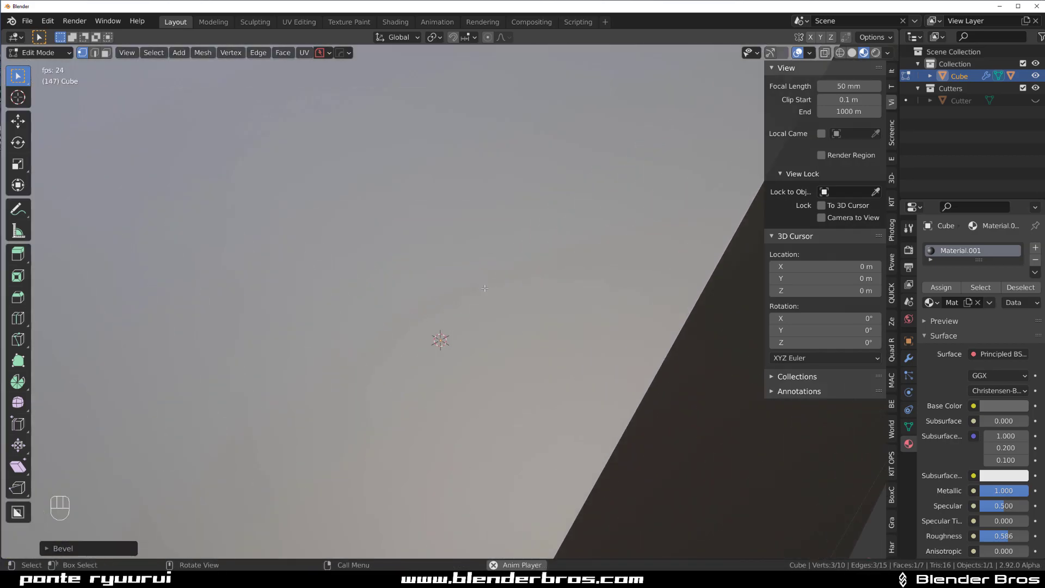
pyautogui.scroll(-3, 474, 312)
pyautogui.doubleClick(844, 100)
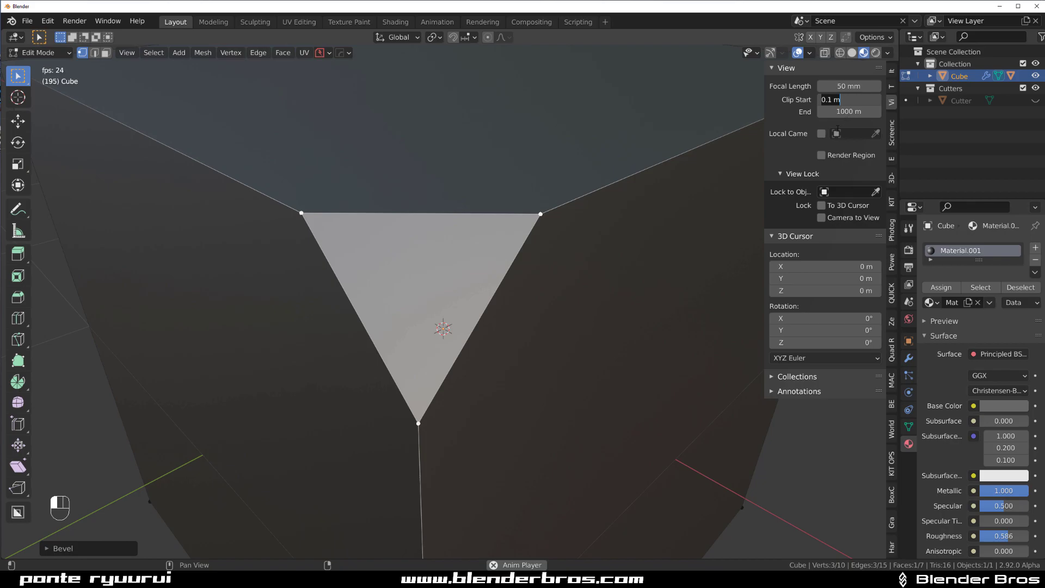
pyautogui.press('Return')
# - Select the bevel face's upper-right vertex, view it up close and set the viewport's Clip Start to 0.01 m
pyautogui.scroll(2, 622, 188)
pyautogui.click(610, 174)
pyautogui.keyDown('shift'); pyautogui.moveTo(610, 172); pyautogui.dragTo(691, 252, button='middle'); pyautogui.keyUp('shift')
pyautogui.scroll(4, 191, 322)
pyautogui.keyDown('shift'); pyautogui.moveTo(487, 324); pyautogui.dragTo(633, 235, button='middle'); pyautogui.keyUp('shift')
pyautogui.scroll(-3, 475, 310)
pyautogui.click(851, 100)
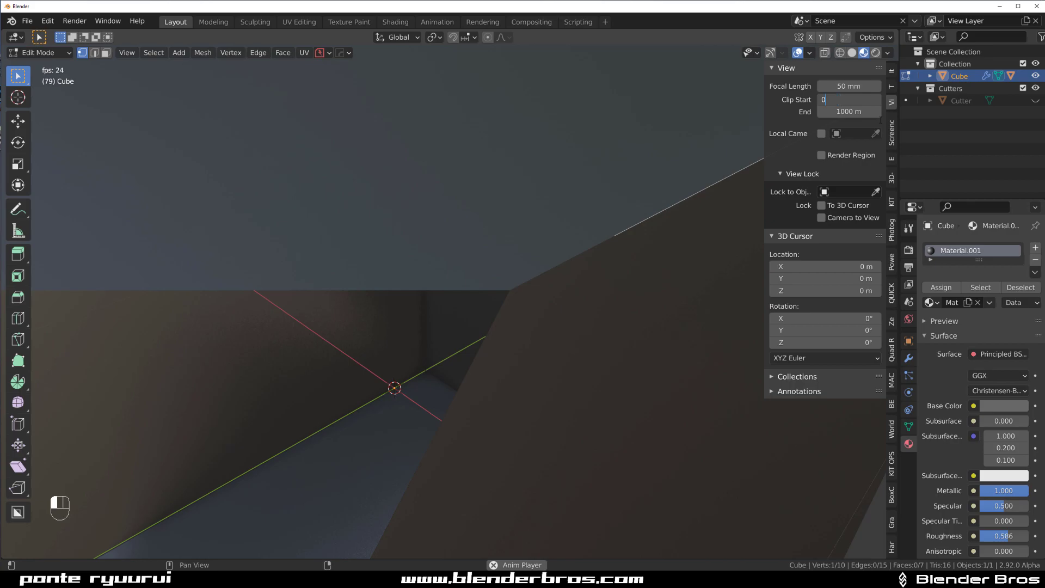
pyautogui.press('Return')
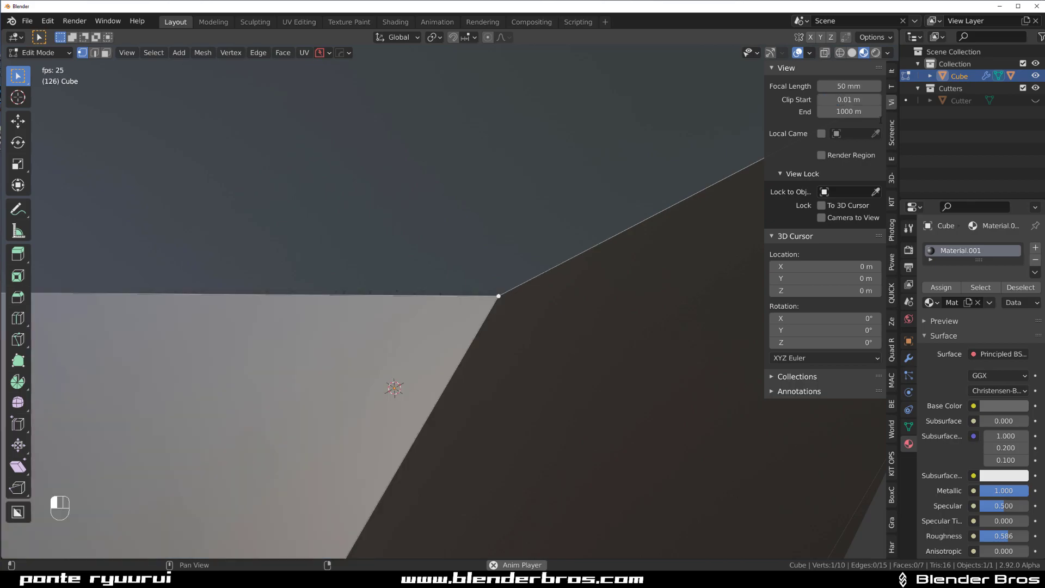
# - Return the cube to Object Mode and switch from BoxCutter to the Select Box tool
pyautogui.scroll(-15, 445, 289)
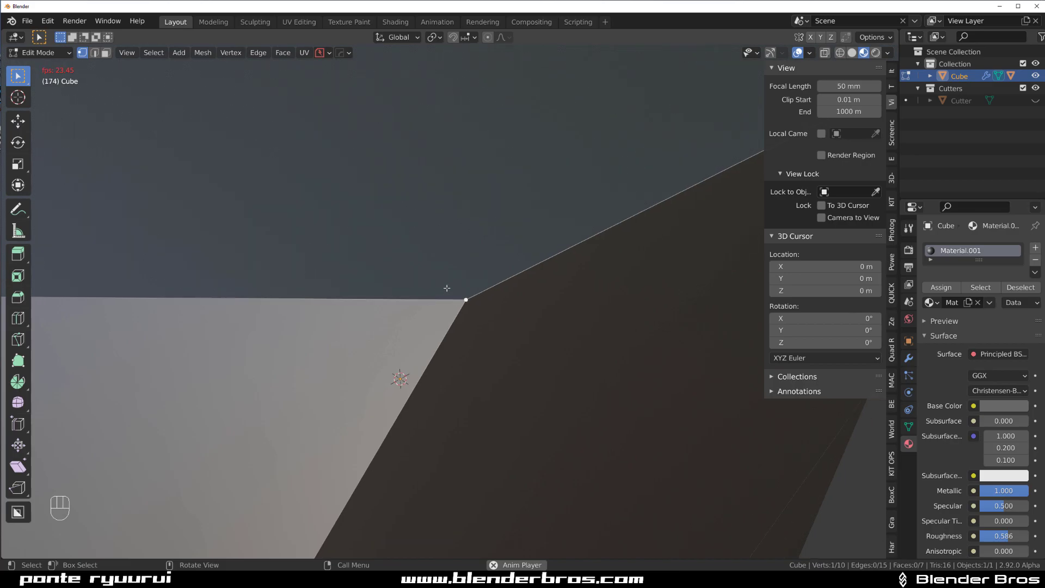
pyautogui.moveTo(446, 283); pyautogui.dragTo(512, 312, button='middle')
pyautogui.press('Tab')
pyautogui.keyDown('shift'); pyautogui.moveTo(402, 256); pyautogui.dragTo(476, 270, button='middle'); pyautogui.keyUp('shift')
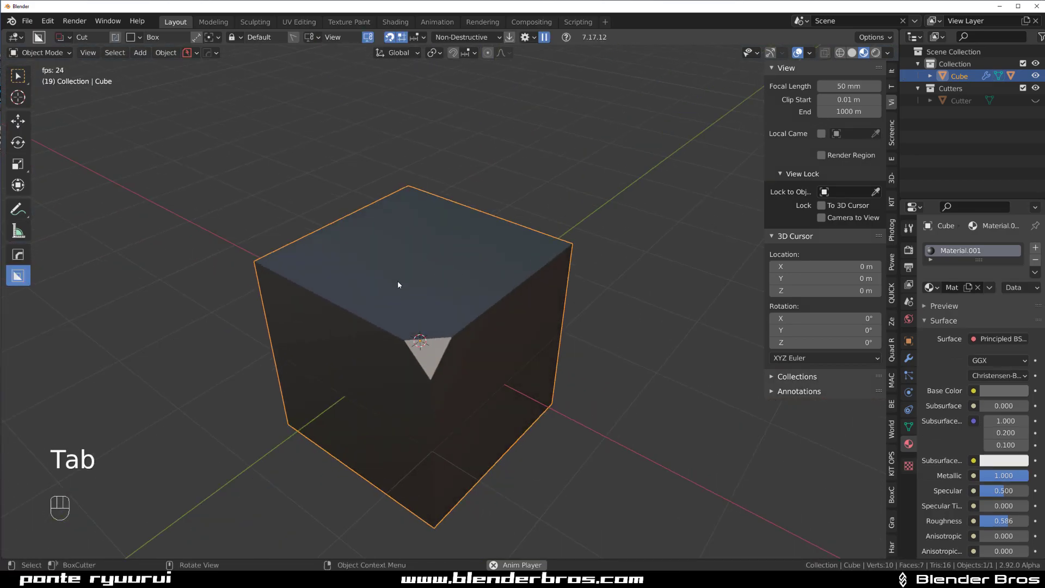
pyautogui.scroll(3, 380, 298)
pyautogui.press('d')
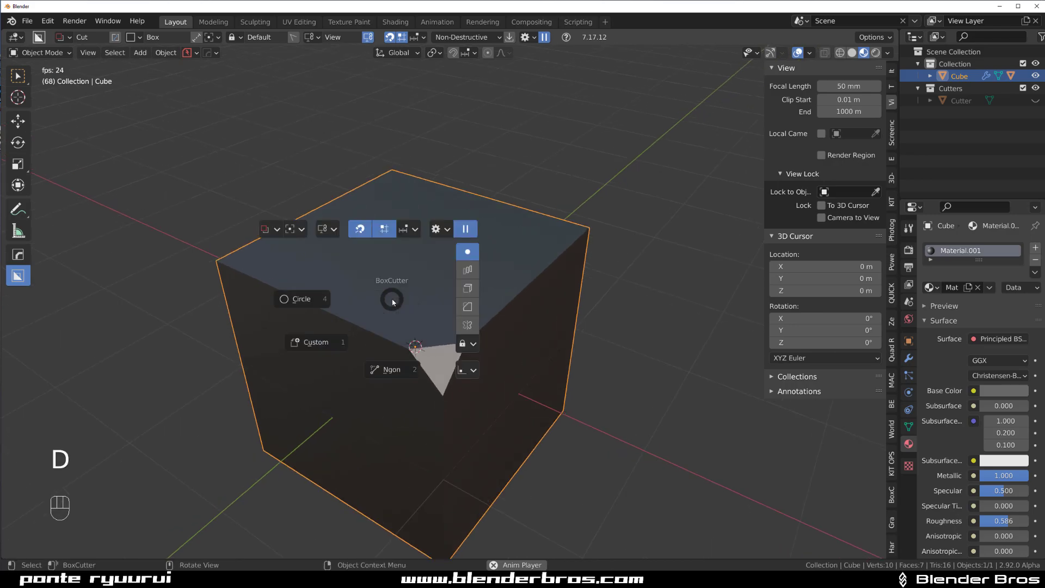
pyautogui.hotkey('alt', 'w')
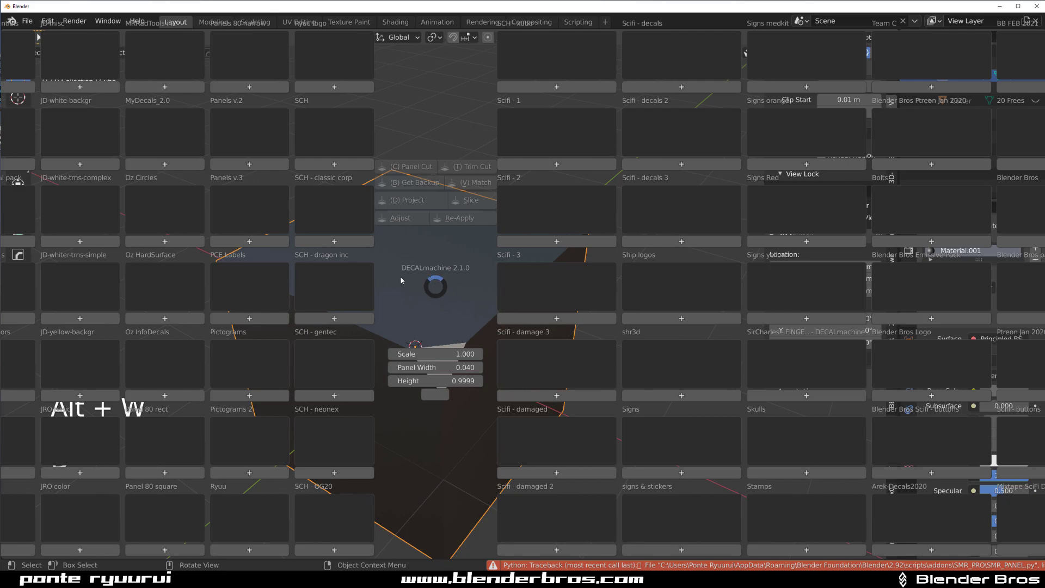
# - Place the round decal from the Free scifi decal pack on the cube's top face and project it onto the surface
pyautogui.press('d')
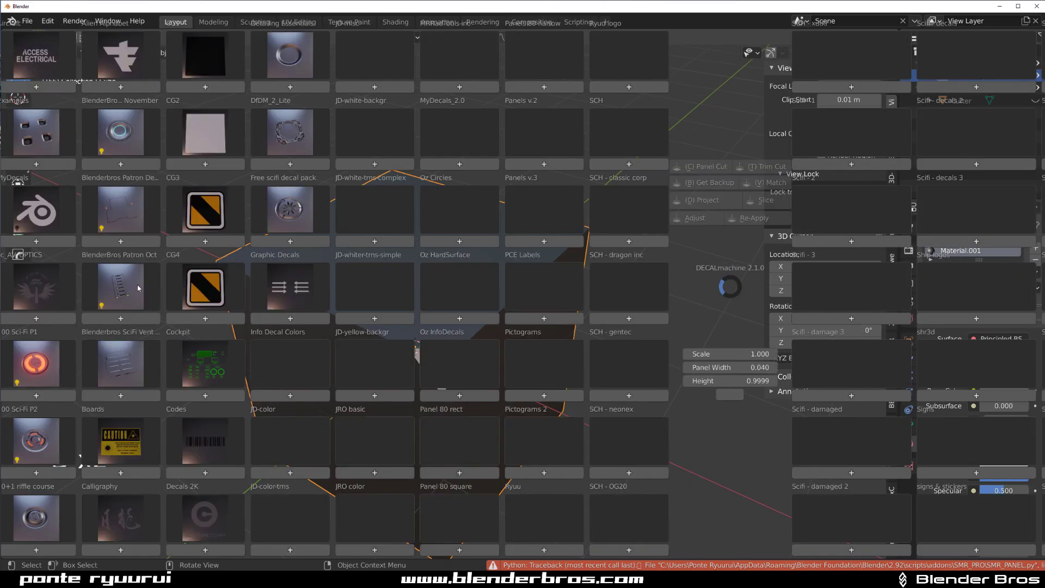
pyautogui.click(290, 215)
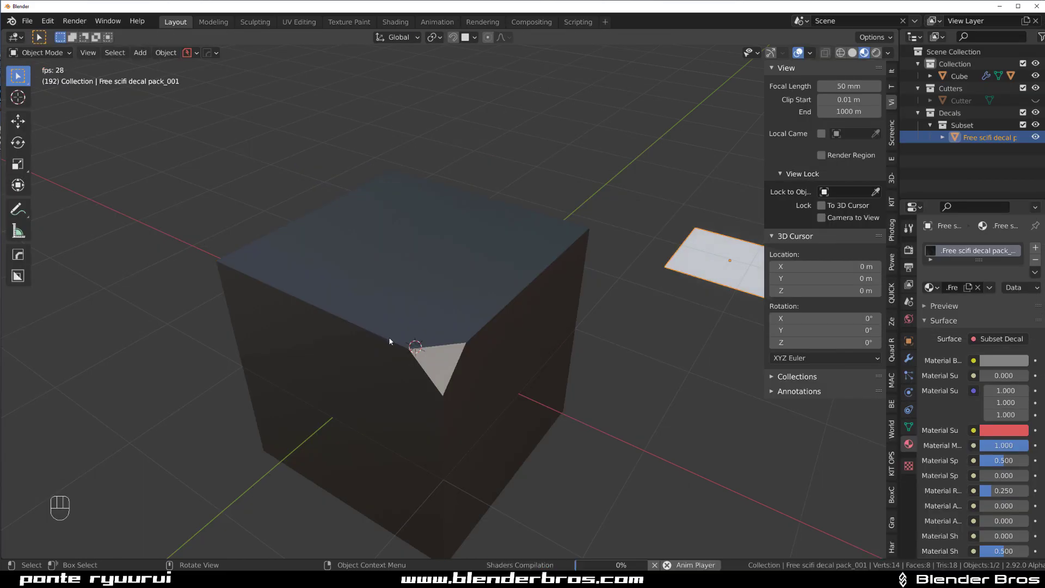
pyautogui.press('g')
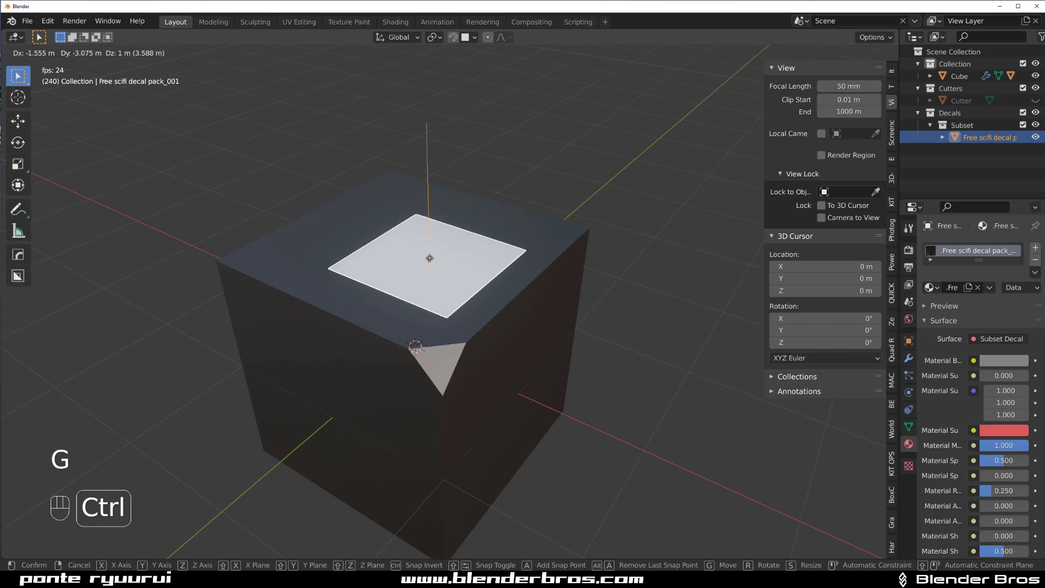
pyautogui.keyDown('ctrl'); pyautogui.click(430, 260); pyautogui.keyUp('ctrl')
pyautogui.press('d')
pyautogui.keyDown('alt'); pyautogui.click(402, 204); pyautogui.keyUp('alt')
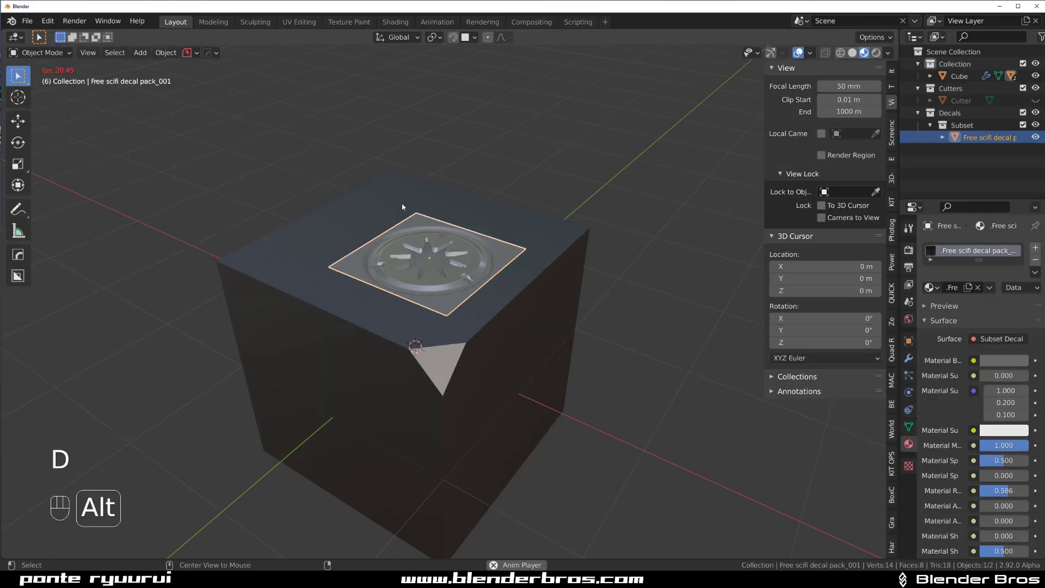
# - Select the projected decal on the cube and check its height setting with the Adjust Decal tool
pyautogui.click(594, 159)
pyautogui.moveTo(511, 232); pyautogui.dragTo(304, 263, button='middle')
pyautogui.scroll(-5, 465, 277)
pyautogui.scroll(1, 452, 288)
pyautogui.press('d')
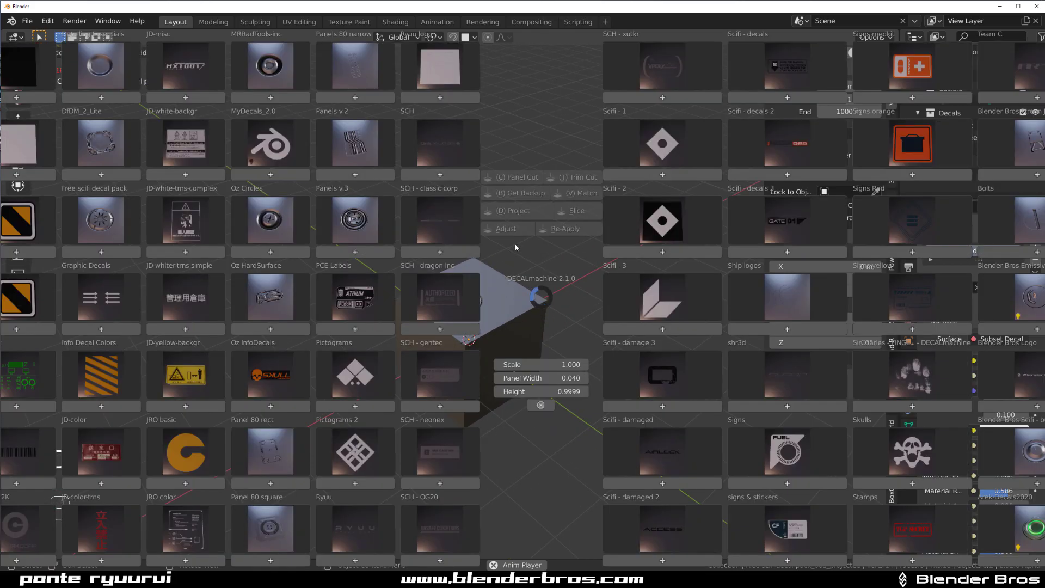
pyautogui.press('Escape')
pyautogui.click(454, 295)
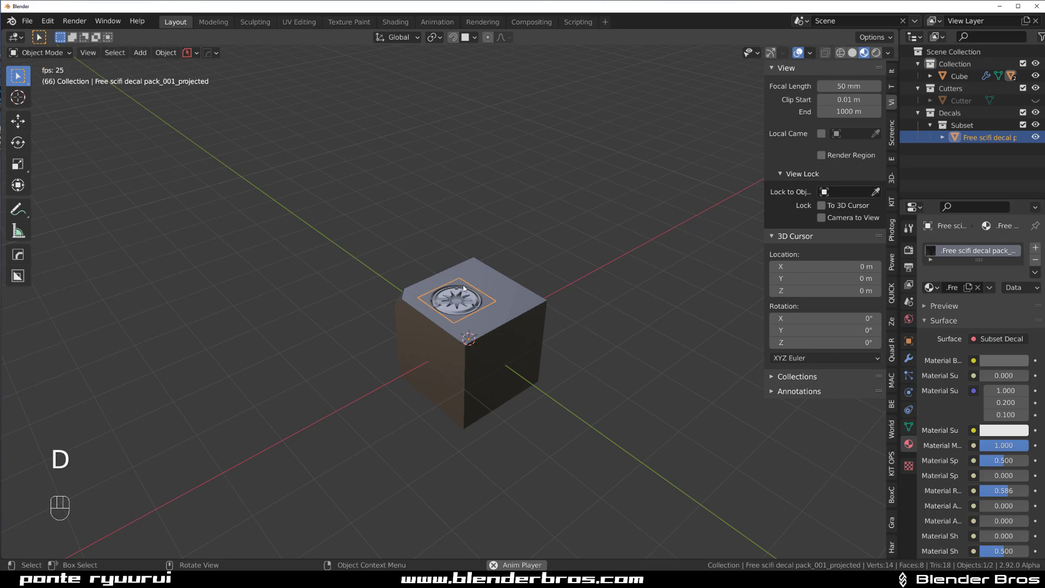
pyautogui.press('d')
pyautogui.click(433, 223)
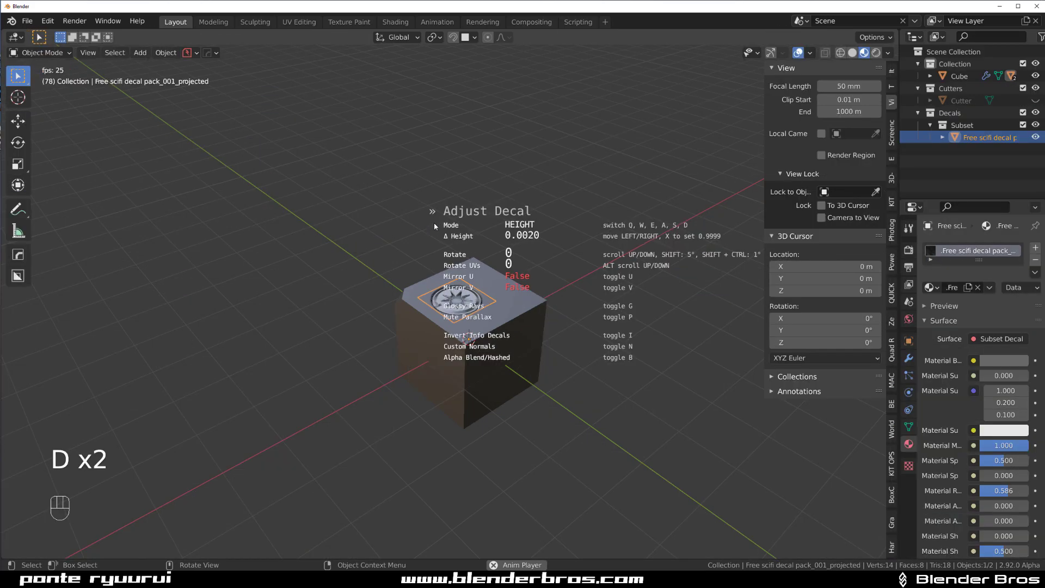
pyautogui.click(535, 224)
# - Set the viewport's Clip Start to 0.1 m and inspect the decal up close and from a distance
pyautogui.click(860, 101)
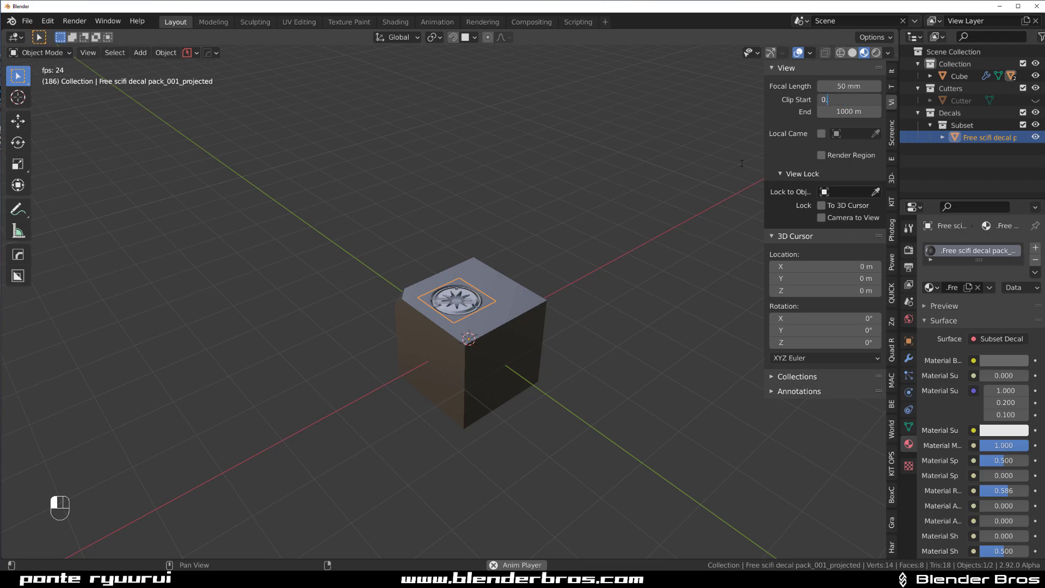
pyautogui.press('Return')
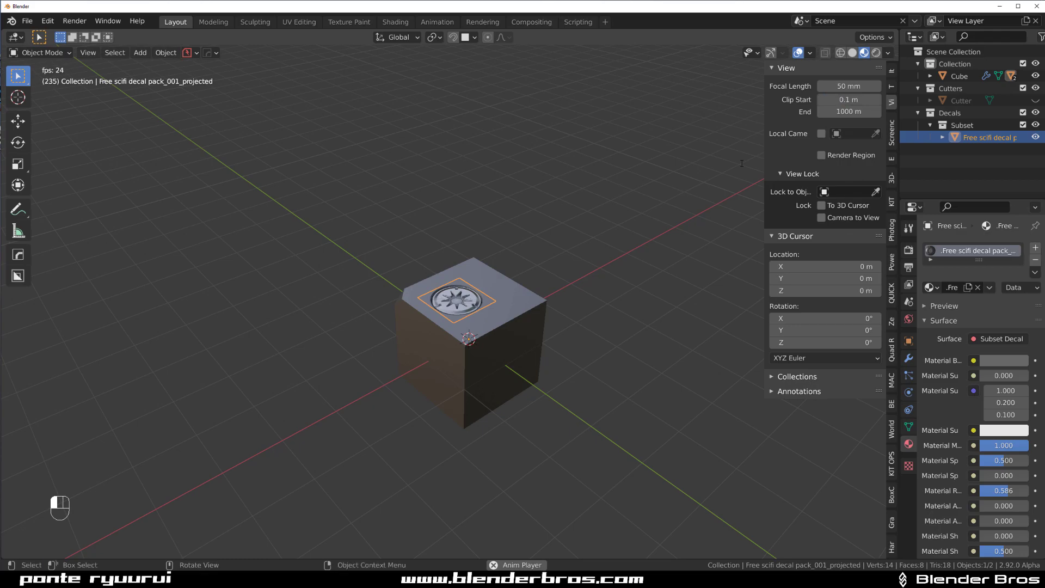
pyautogui.scroll(3, 525, 313)
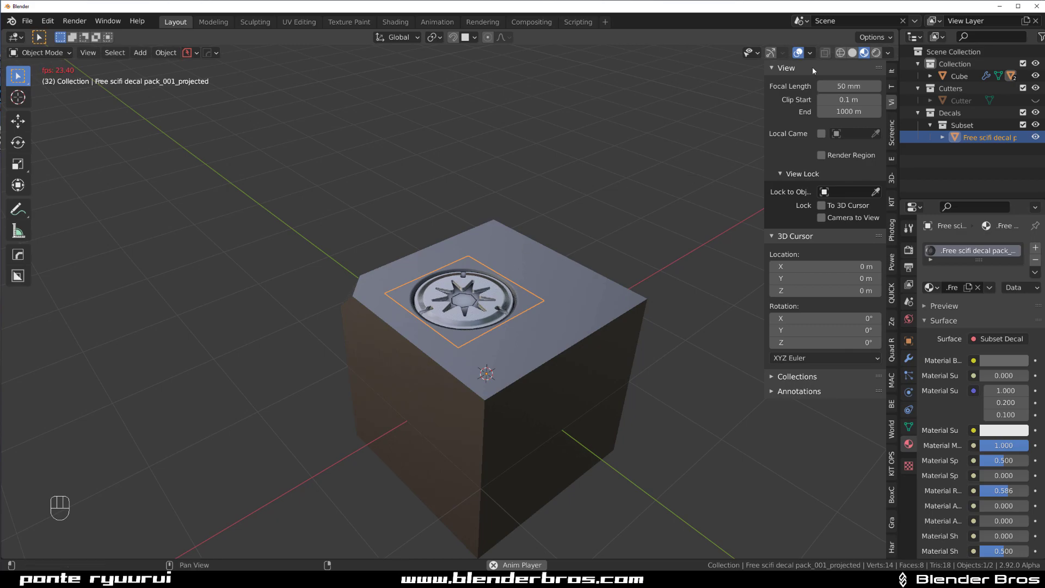
pyautogui.moveTo(547, 174); pyautogui.dragTo(621, 205, button='middle')
pyautogui.scroll(-3, 541, 275)
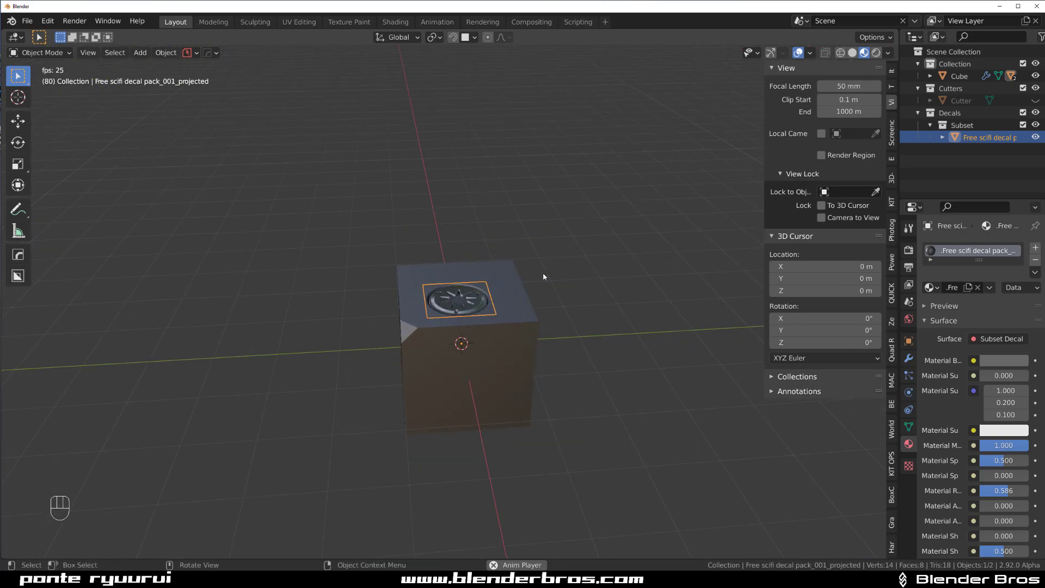
pyautogui.moveTo(542, 275); pyautogui.dragTo(331, 272, button='middle')
pyautogui.scroll(4, 512, 297)
pyautogui.scroll(3, 331, 273)
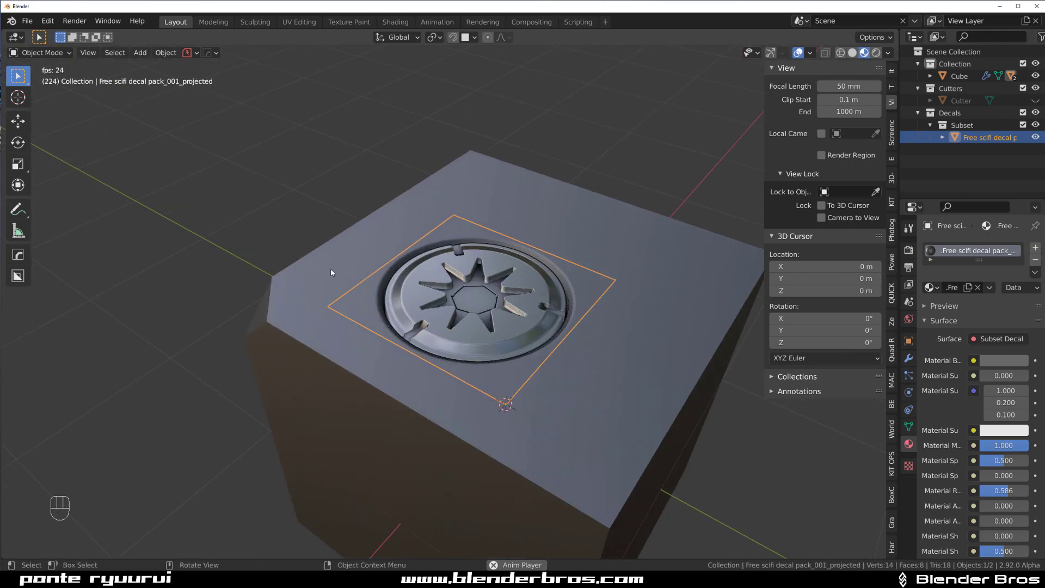
pyautogui.scroll(-8, 609, 269)
pyautogui.moveTo(507, 270)
pyautogui.mouseDown(button='middle')
pyautogui.moveTo(508, 322)
pyautogui.moveTo(507, 272)
pyautogui.mouseUp(button='middle')
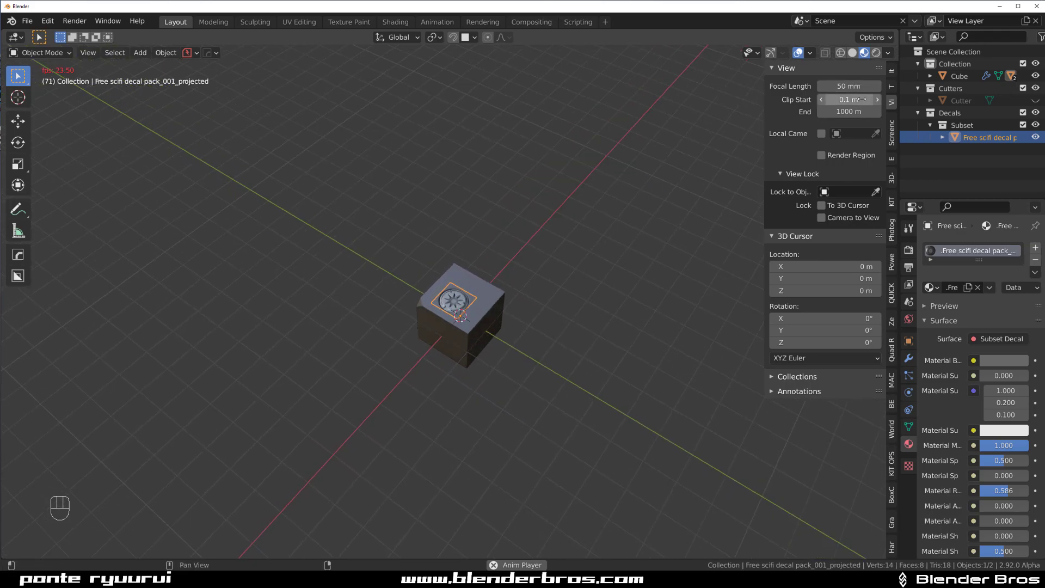
pyautogui.scroll(4, 397, 312)
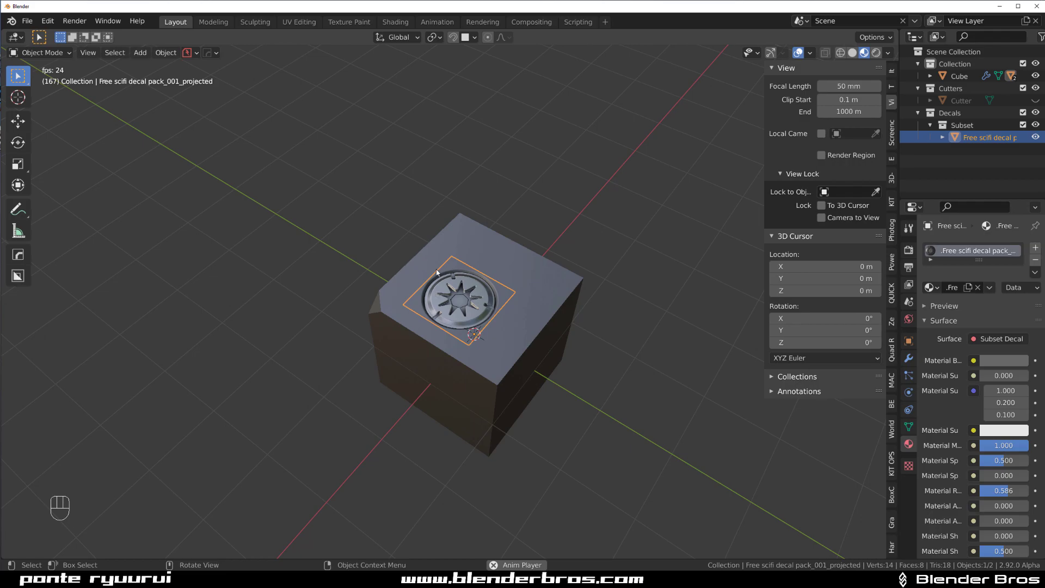
# - Open the Blender preferences and search the add-ons for "tool"
pyautogui.click(48, 20)
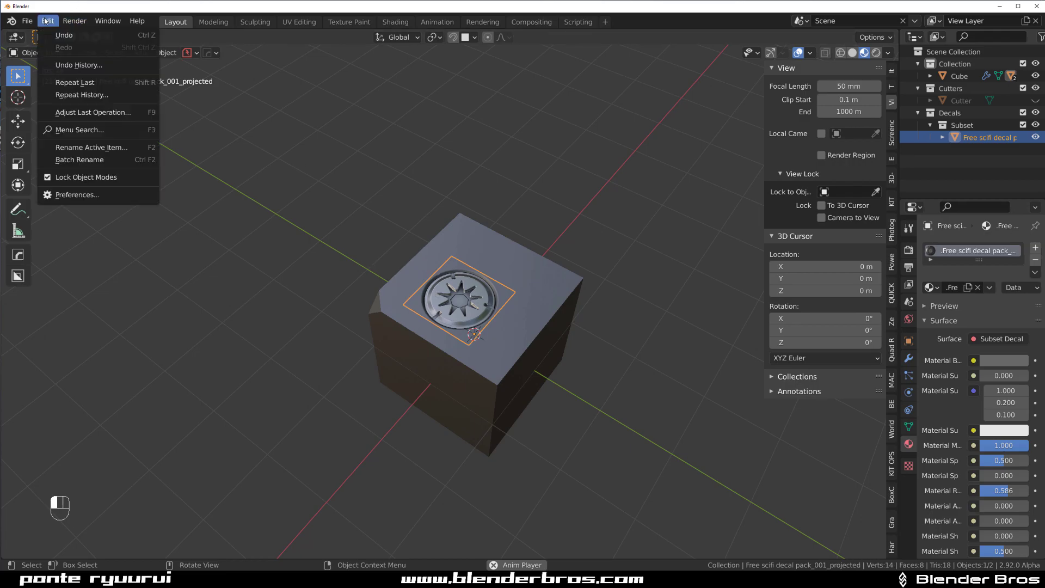
pyautogui.click(70, 194)
pyautogui.moveTo(168, 11); pyautogui.dragTo(399, 87)
pyautogui.click(515, 115)
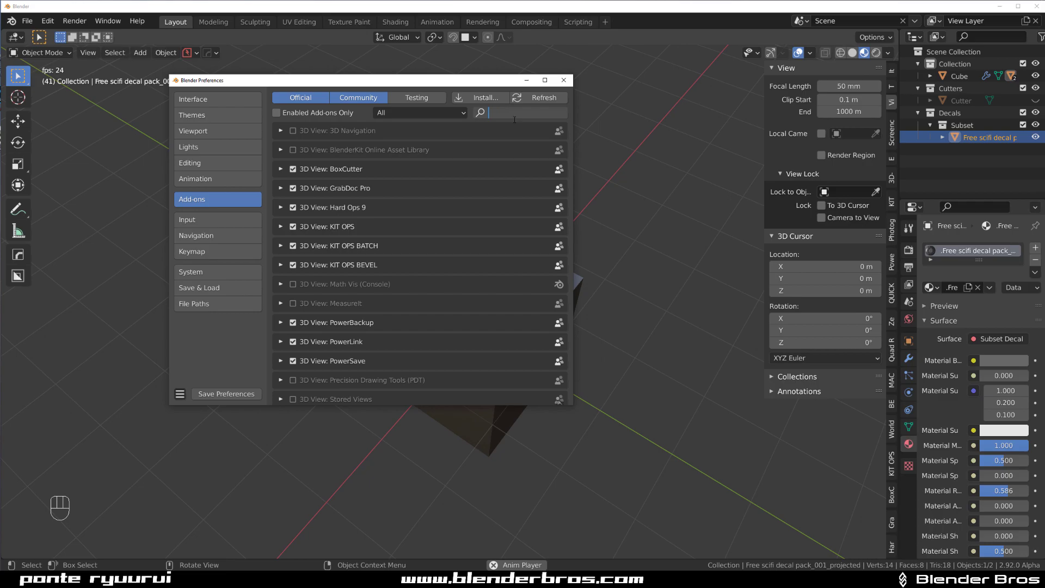
pyautogui.write('ma')
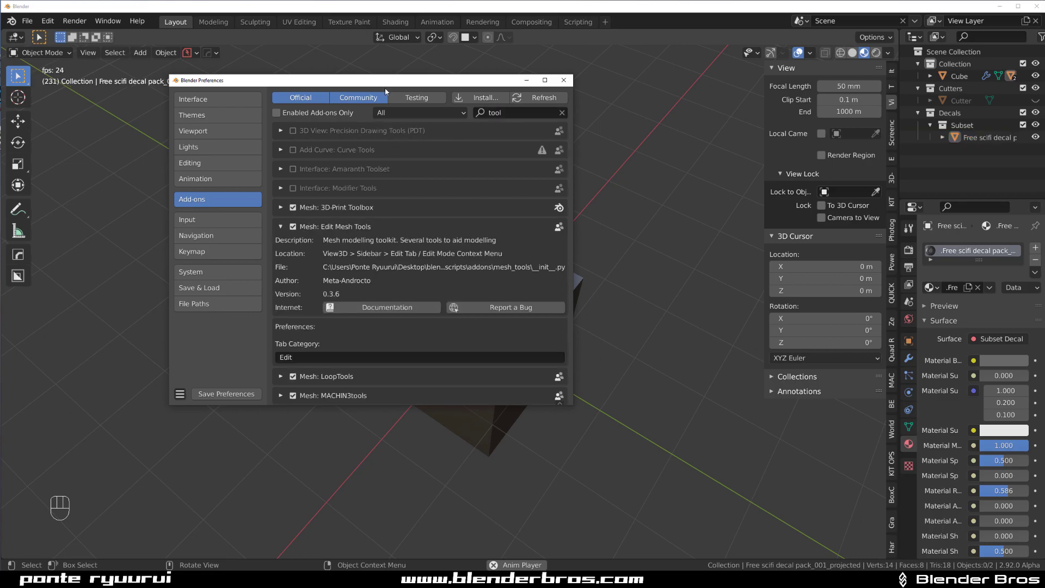
# - Expand the MACHIN3tools add-on's details and enlarge the preferences window to show its settings
pyautogui.moveTo(384, 82); pyautogui.dragTo(295, 51)
pyautogui.scroll(-3, 181, 158)
pyautogui.scroll(5, 265, 192)
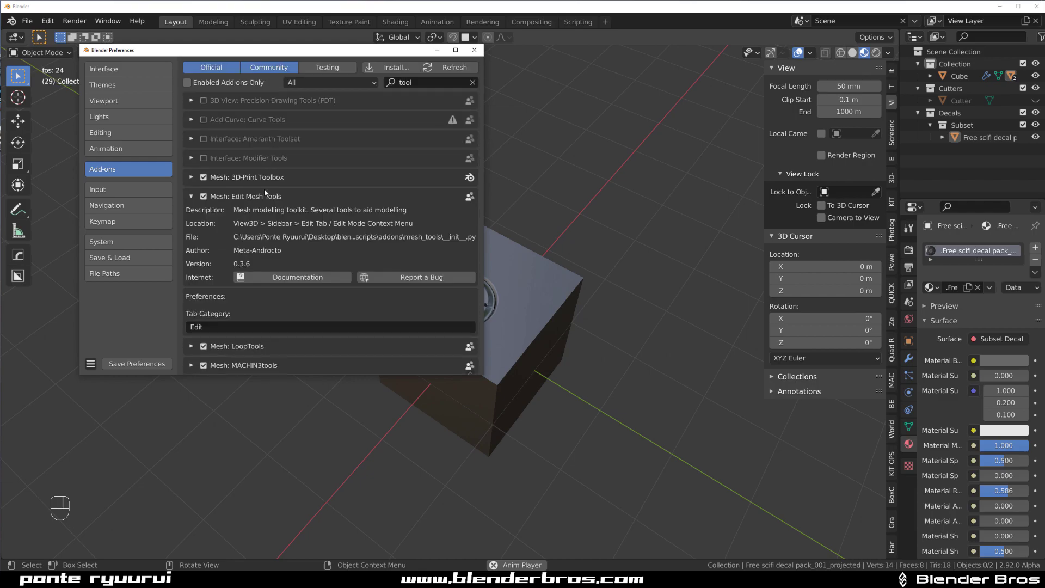
pyautogui.scroll(-4, 217, 277)
pyautogui.click(213, 267)
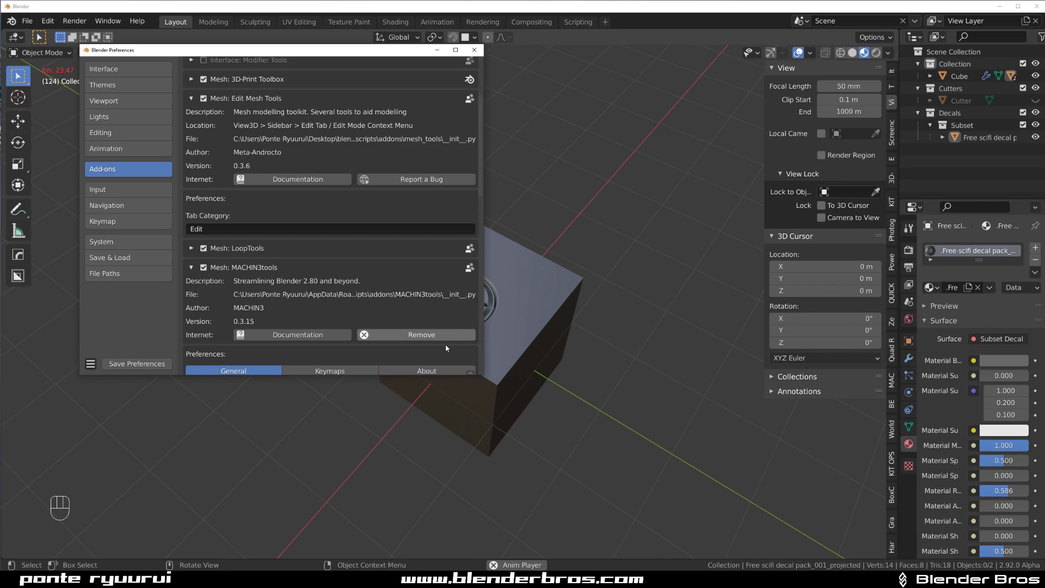
pyautogui.moveTo(481, 376); pyautogui.dragTo(793, 528)
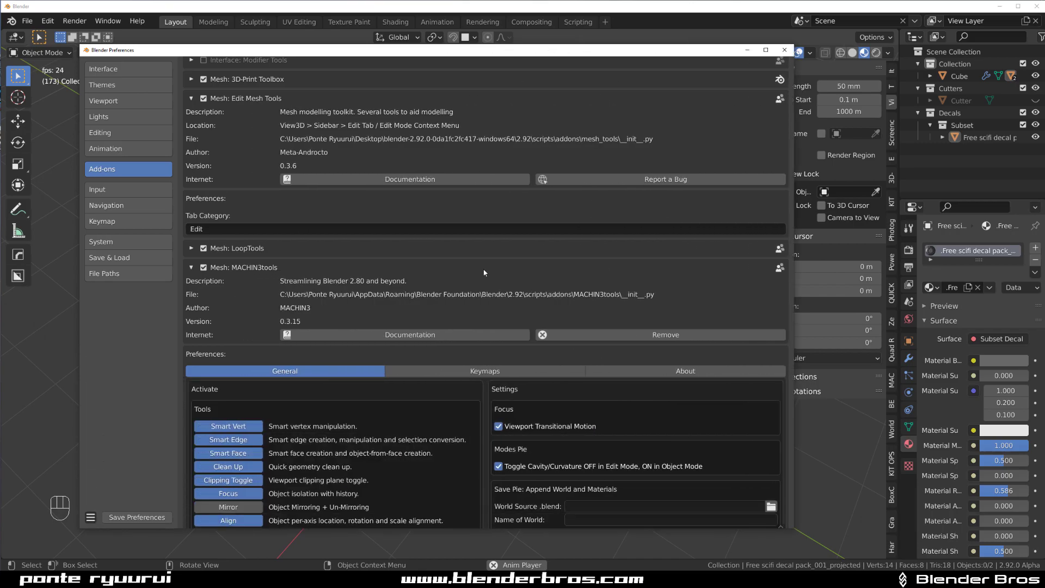
# - Examine the activatable tools and pie menus in the MACHIN3tools general preferences
pyautogui.scroll(-14, 220, 132)
pyautogui.scroll(2, 287, 201)
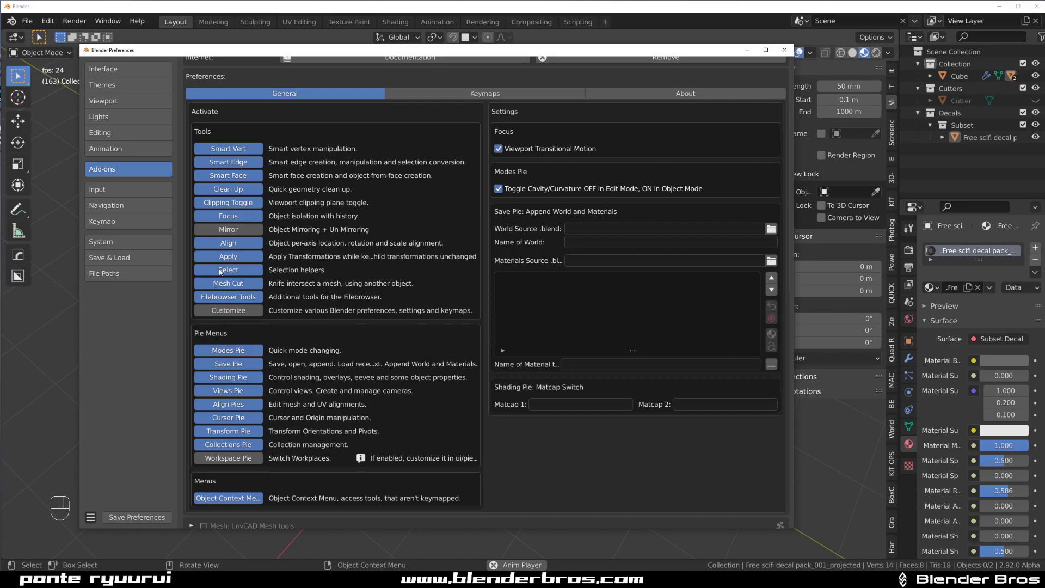
pyautogui.scroll(2, 341, 293)
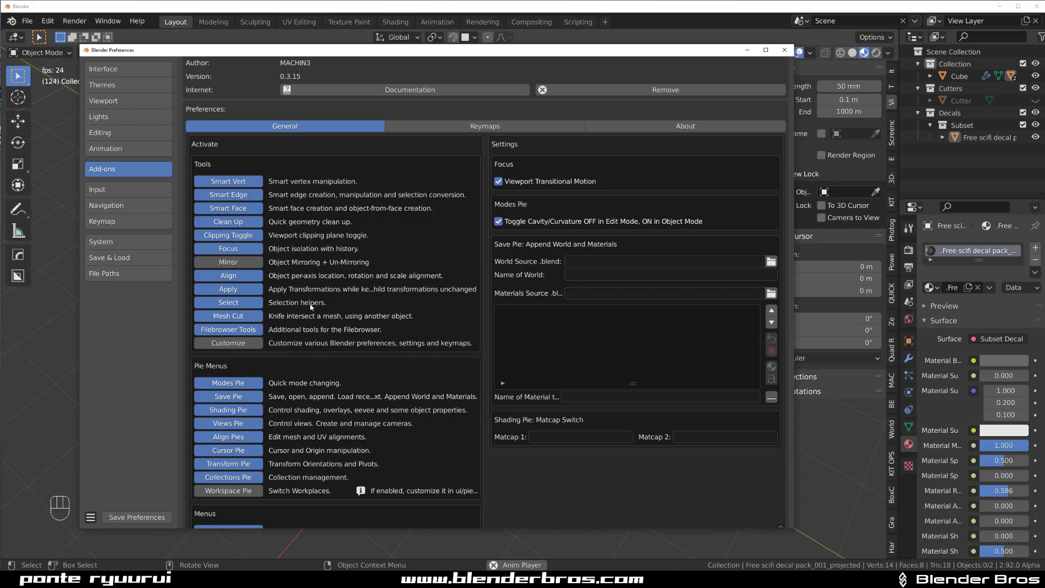
# - Review the MACHIN3tools keymaps, including the Clipping Toggle binding, and close the preferences
pyautogui.click(498, 129)
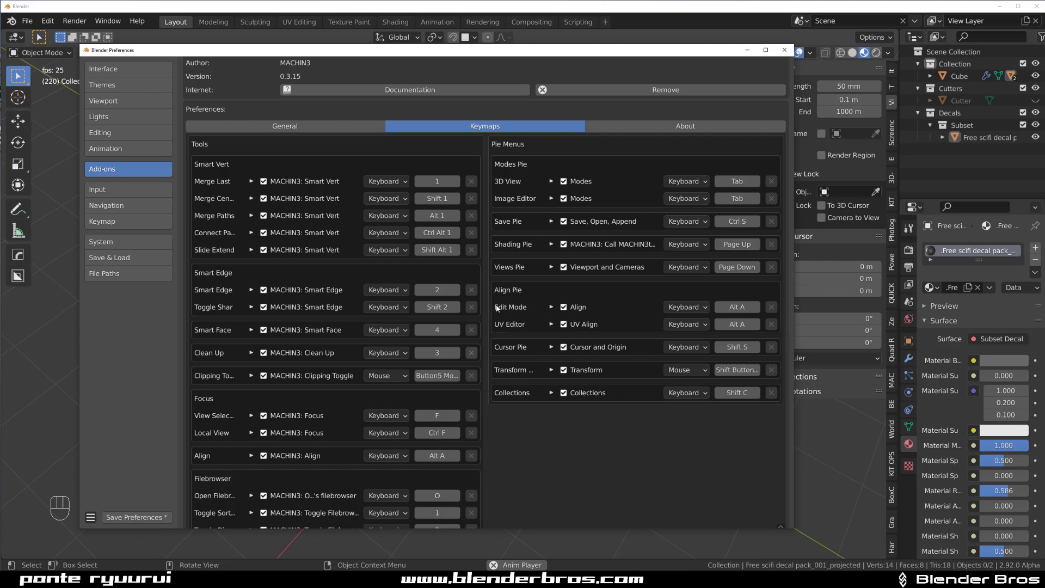
pyautogui.scroll(-3, 497, 308)
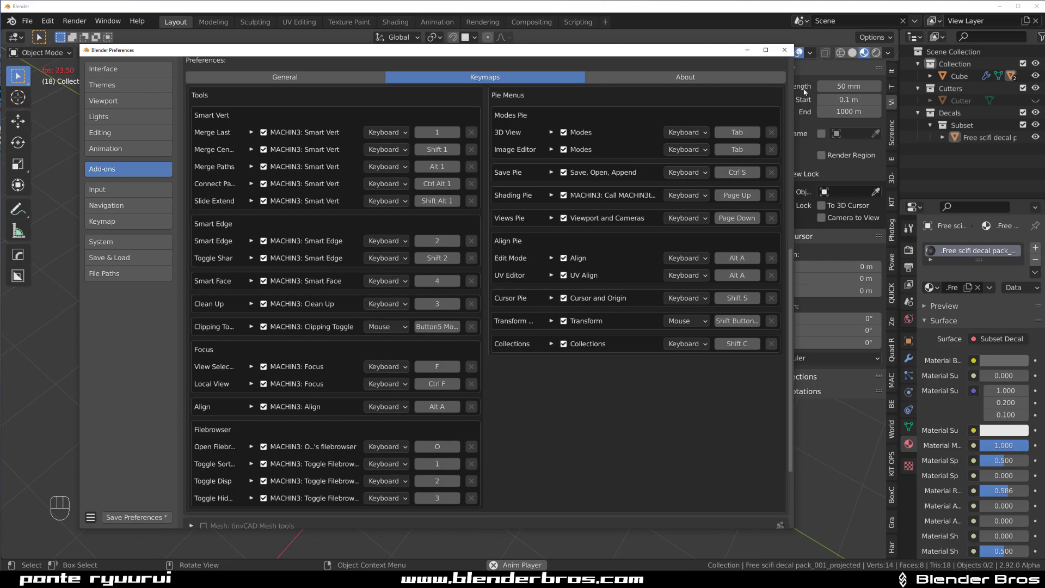
pyautogui.click(783, 51)
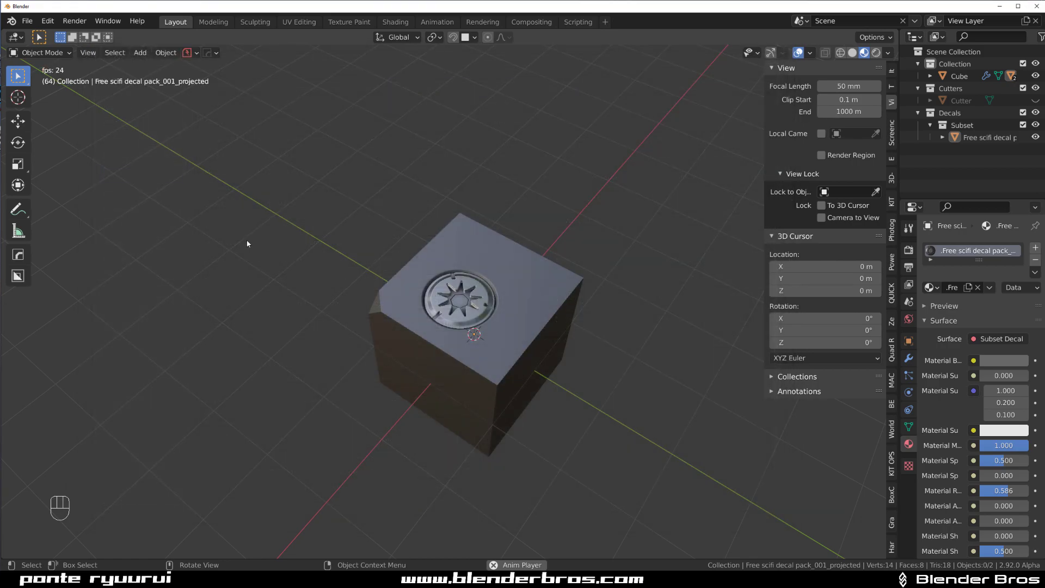
# - Run the MACHIN3 Clipping Toggle, expand its options and cycle the presets to Minimum (0.001)
pyautogui.press('XF86Forward')
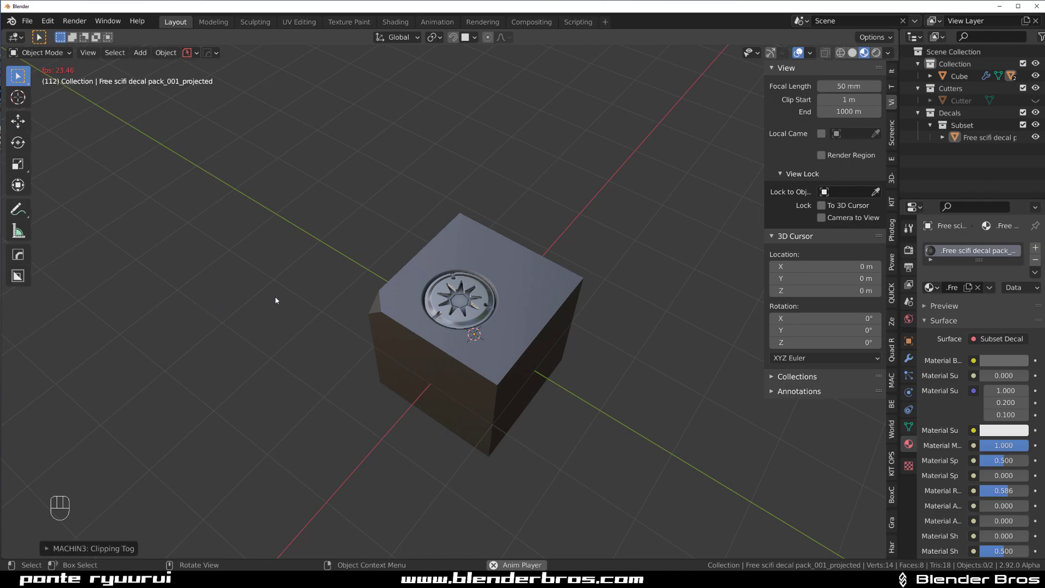
pyautogui.click(98, 548)
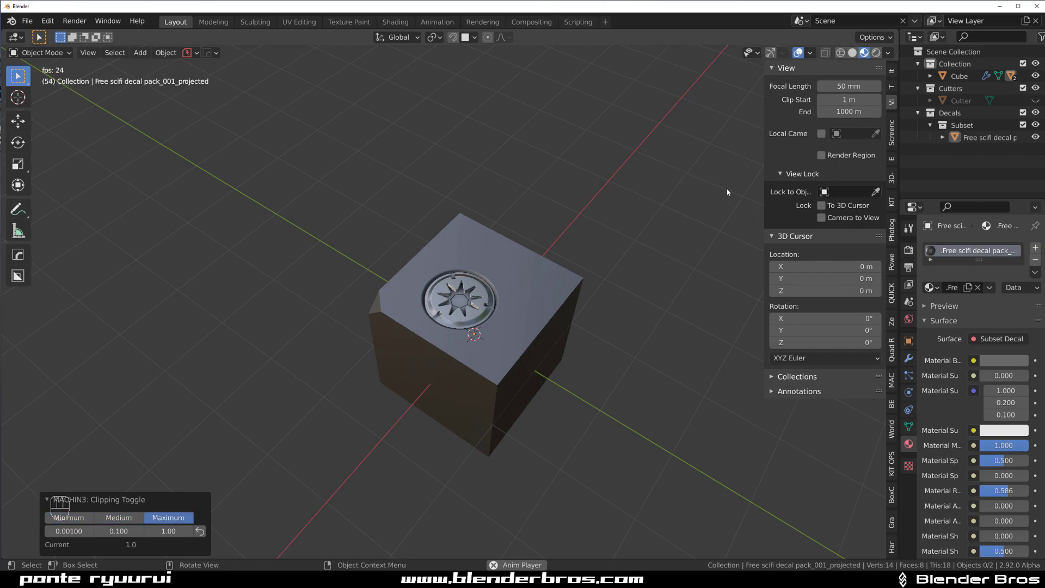
pyautogui.press('XF86Forward')
pyautogui.press('XF86Forward')
pyautogui.press('XF86Forward')
pyautogui.press('XF86Forward')
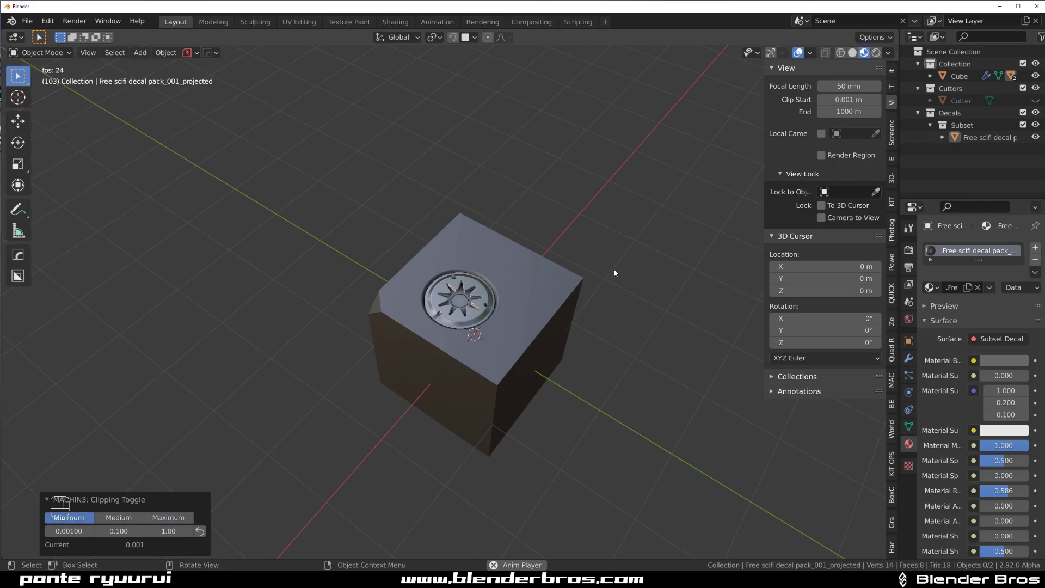
# - Cycle the Clipping Toggle to Maximum (1 m) and view the cube with its decal from farther away
pyautogui.hotkey('alt', 'shift', 'c')
pyautogui.hotkey('alt', 'shift', 'c')
pyautogui.hotkey('alt', 'shift', 'c')
pyautogui.hotkey('alt', 'shift', 'c')
pyautogui.hotkey('alt', 'shift', 'c')
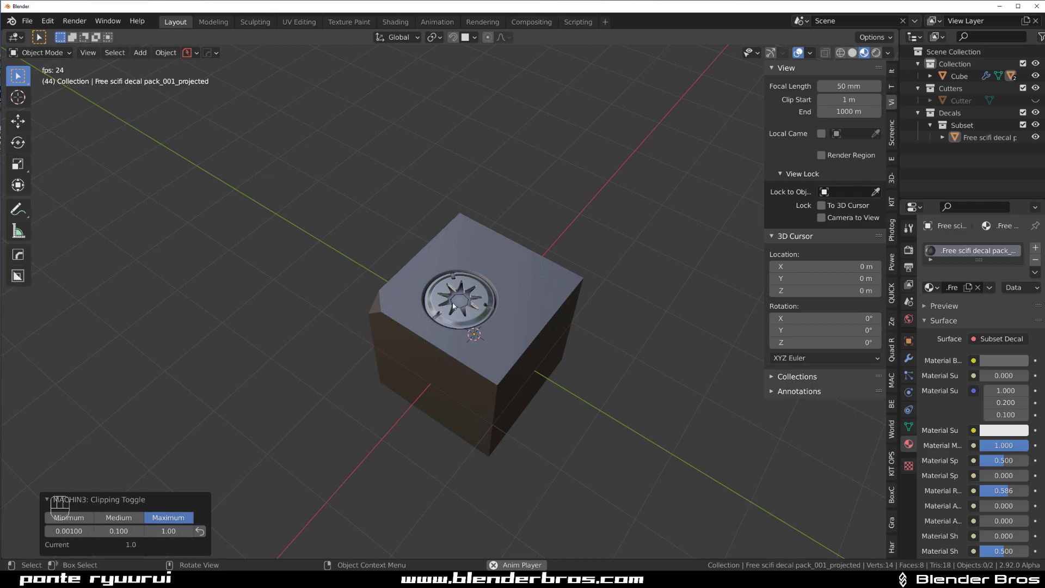
pyautogui.moveTo(428, 261); pyautogui.dragTo(402, 237, button='middle')
pyautogui.scroll(-3, 422, 244)
pyautogui.moveTo(488, 270); pyautogui.dragTo(358, 260, button='middle')
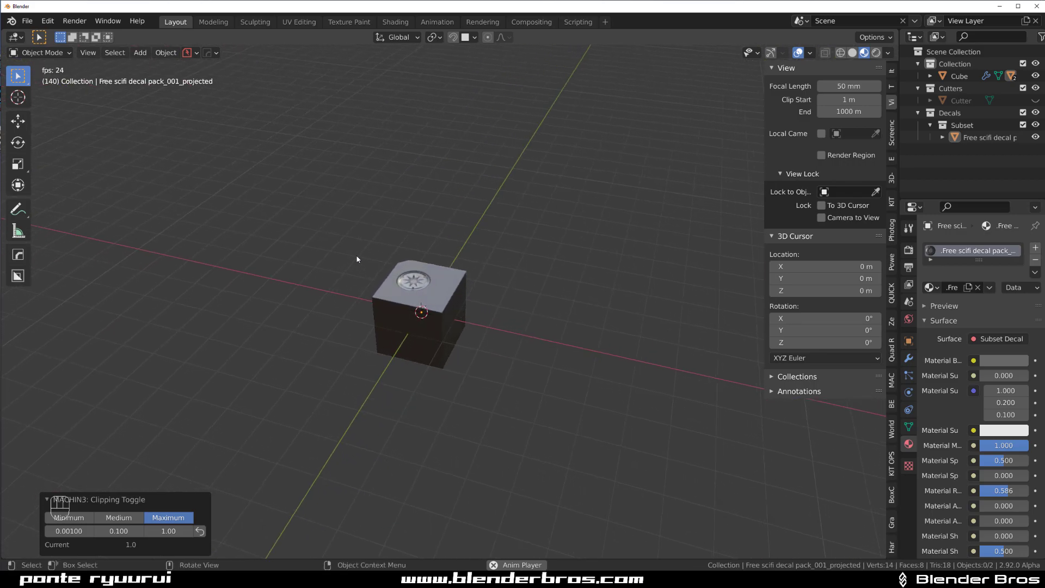
# - Cycle the Clipping Toggle through Medium (0.1) and Minimum (0.001), ending on Maximum (1.0)
pyautogui.hotkey('ctrl', 'b')
pyautogui.hotkey('ctrl', 'b')
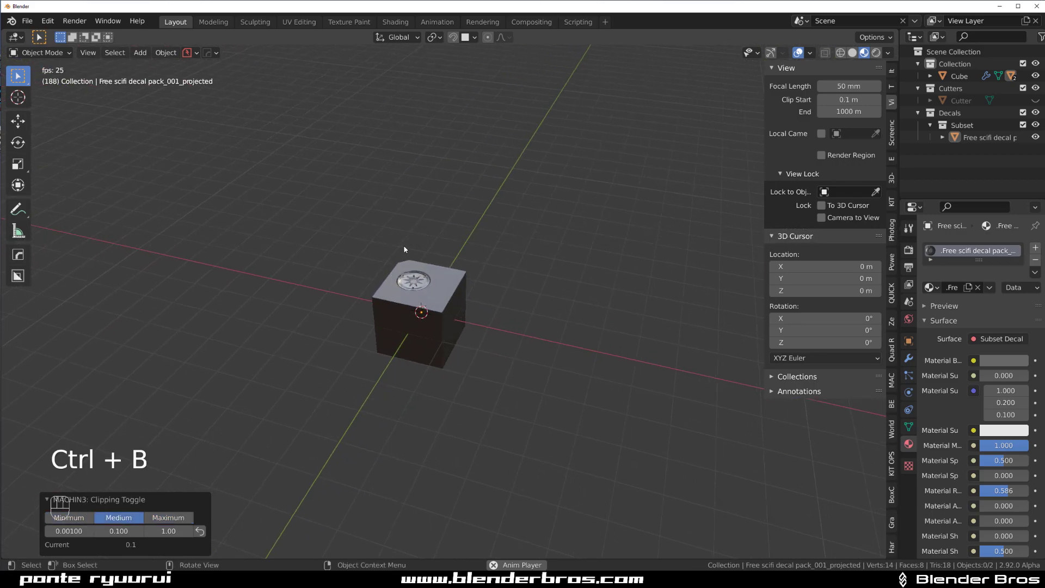
pyautogui.hotkey('ctrl', 'b')
pyautogui.hotkey('ctrl', 'b')
pyautogui.hotkey('ctrl', 'b')
pyautogui.hotkey('ctrl', 'b')
pyautogui.hotkey('ctrl', 'b')
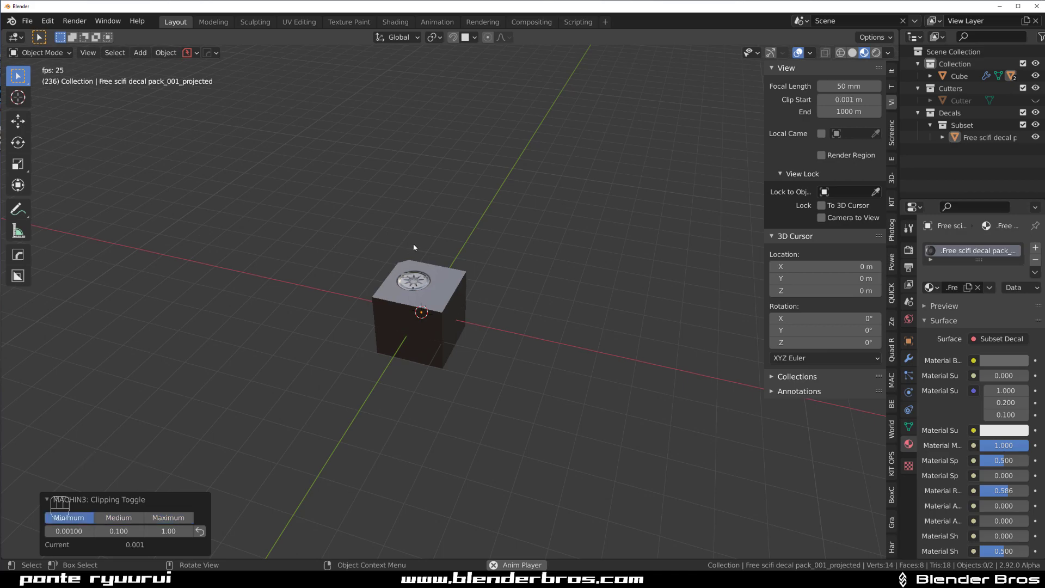
pyautogui.hotkey('ctrl', 'b')
pyautogui.hotkey('ctrl', 'b')
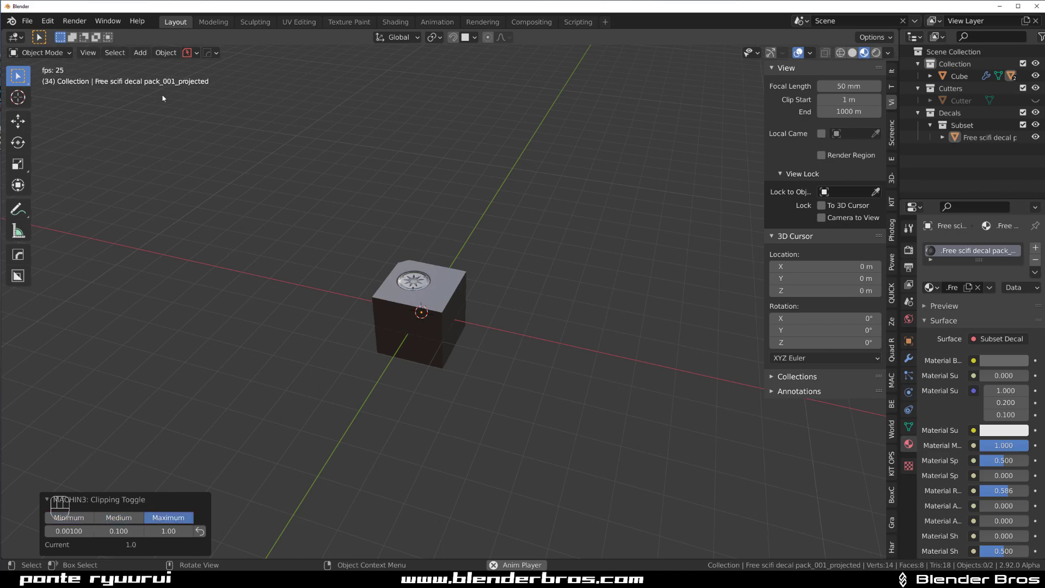
# - Set the viewport's Clip Start to 0.01 m
pyautogui.moveTo(577, 275); pyautogui.dragTo(586, 289, button='middle')
pyautogui.moveTo(586, 288); pyautogui.dragTo(605, 298, button='middle')
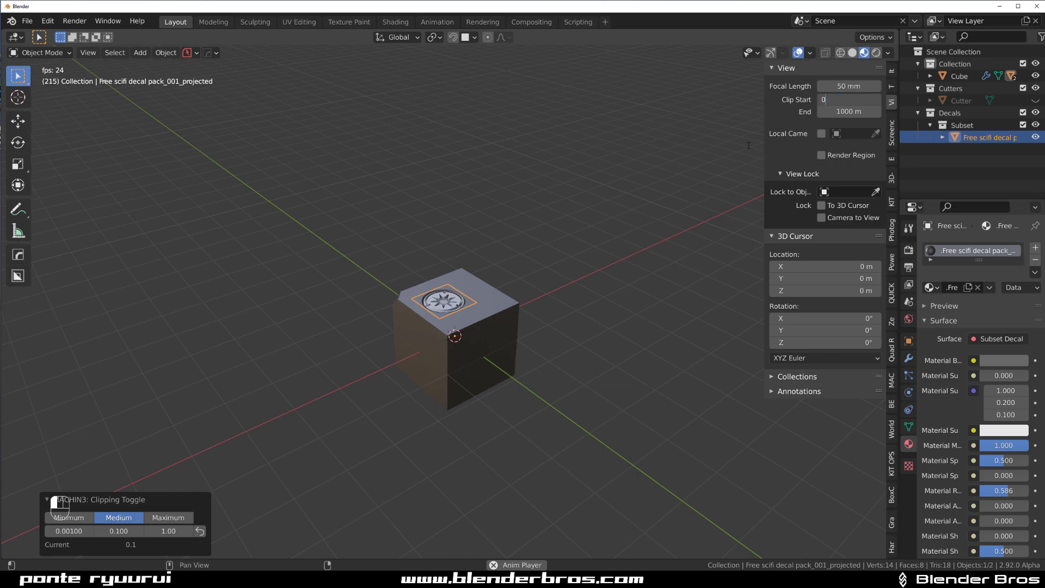
pyautogui.write('0.01')
pyautogui.press('Return')
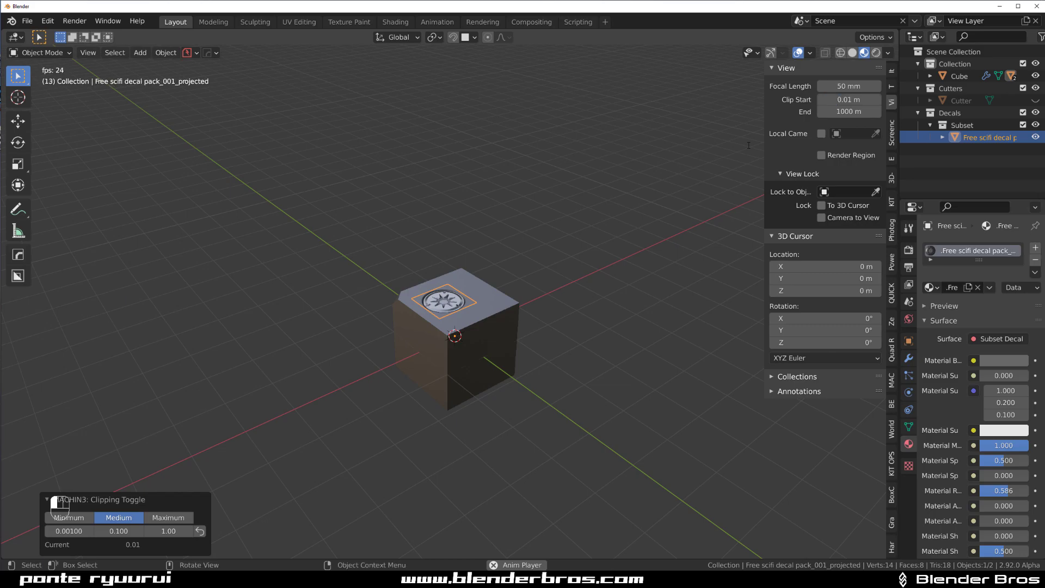
# - Select the cube, enter Edit Mode and inspect the selected corner vertex up close
pyautogui.scroll(1, 410, 314)
pyautogui.scroll(7, 409, 317)
pyautogui.keyDown('shift'); pyautogui.moveTo(567, 410); pyautogui.dragTo(485, 164, button='middle'); pyautogui.keyUp('shift')
pyautogui.press('Tab')
pyautogui.press('Tab')
pyautogui.click(309, 259)
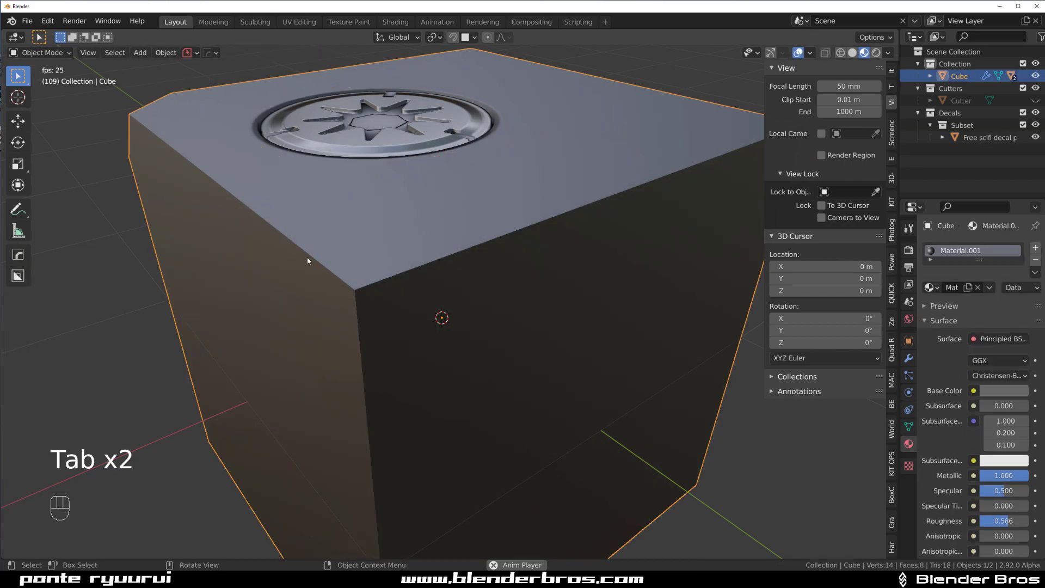
pyautogui.press('Tab')
pyautogui.keyDown('shift'); pyautogui.moveTo(401, 287); pyautogui.dragTo(455, 298, button='middle'); pyautogui.keyUp('shift')
pyautogui.scroll(6, 458, 303)
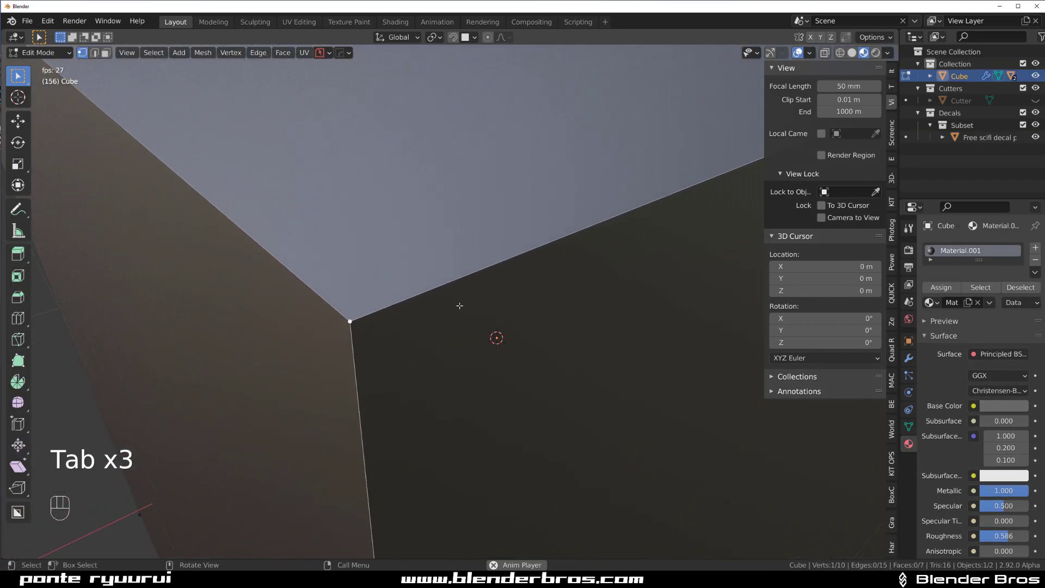
pyautogui.keyDown('shift'); pyautogui.moveTo(320, 311); pyautogui.dragTo(696, 221, button='middle'); pyautogui.keyUp('shift')
pyautogui.scroll(3, 415, 287)
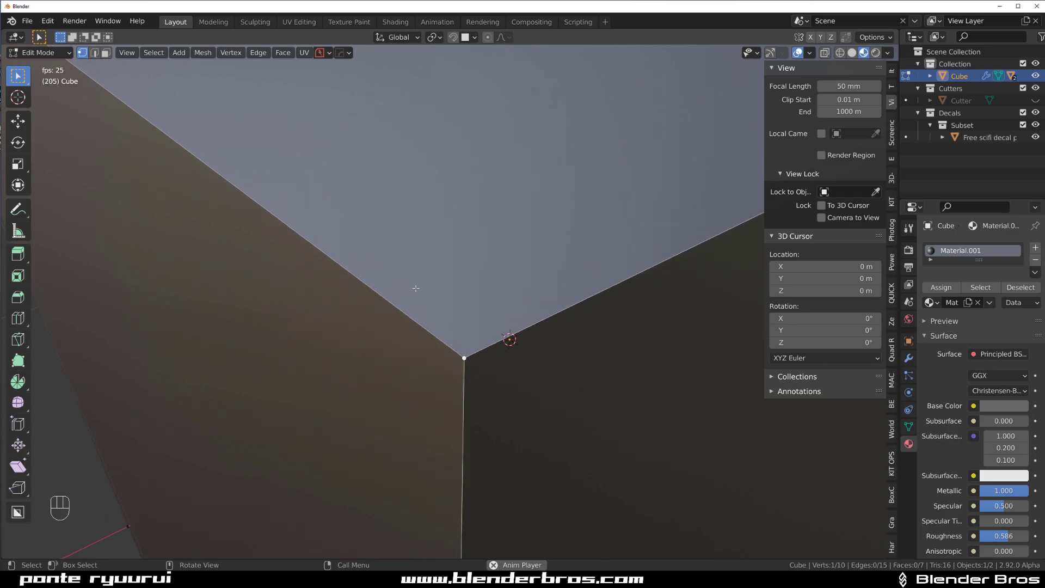
pyautogui.scroll(-3, 432, 290)
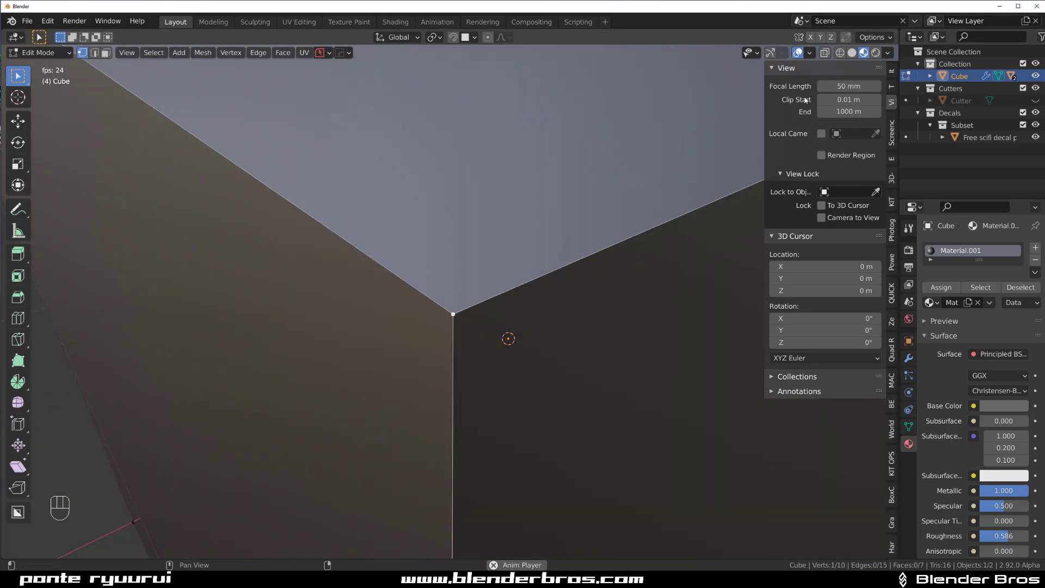
# - Return the cube to Object Mode and inspect it with the decal from several angles at a distance
pyautogui.moveTo(516, 268); pyautogui.dragTo(319, 317, button='middle')
pyautogui.scroll(-10, 519, 241)
pyautogui.press('Tab')
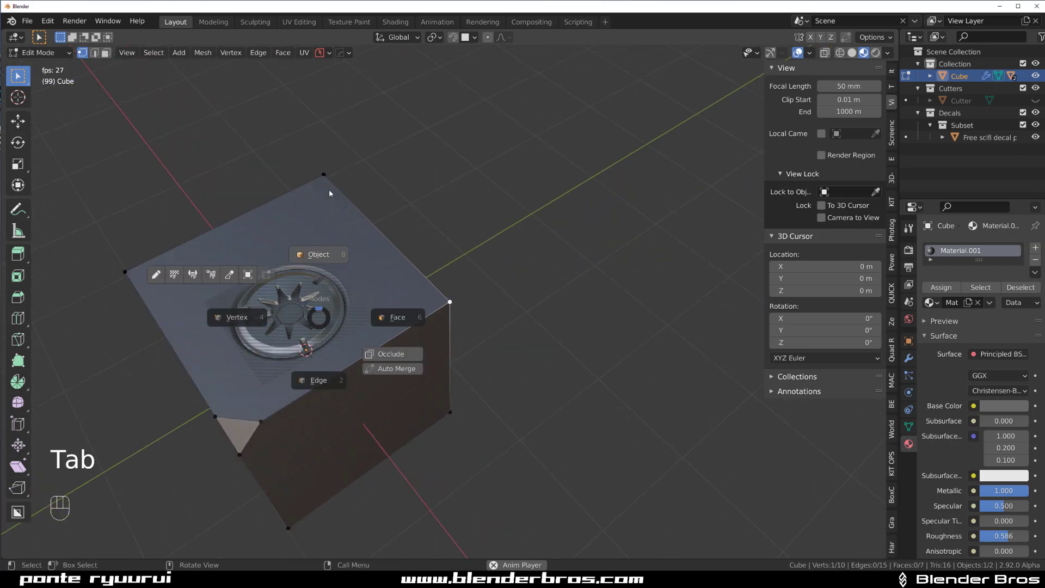
pyautogui.click(329, 192)
pyautogui.moveTo(329, 192); pyautogui.dragTo(603, 236, button='middle')
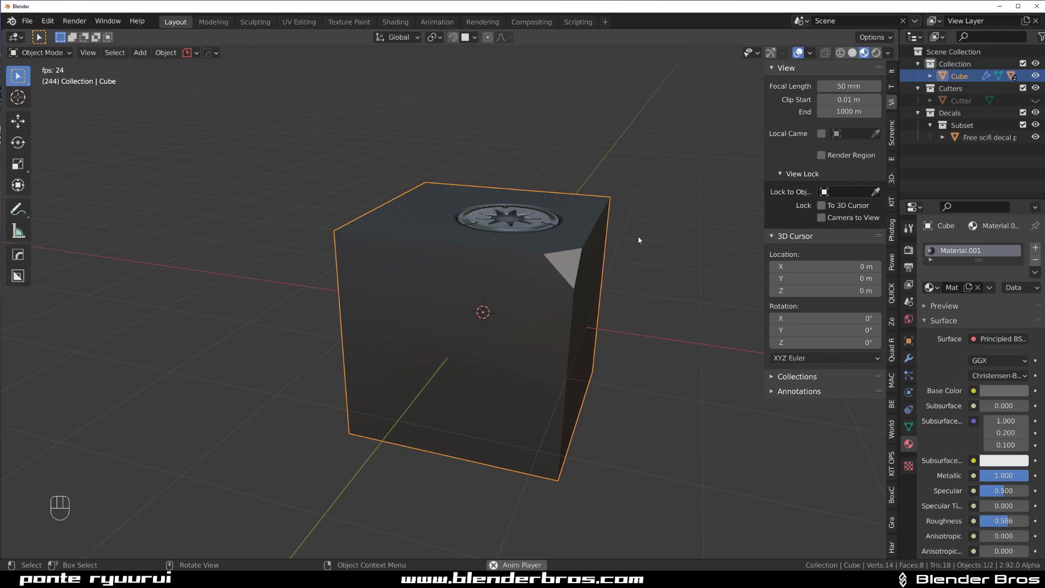
pyautogui.moveTo(638, 236); pyautogui.dragTo(544, 224, button='middle')
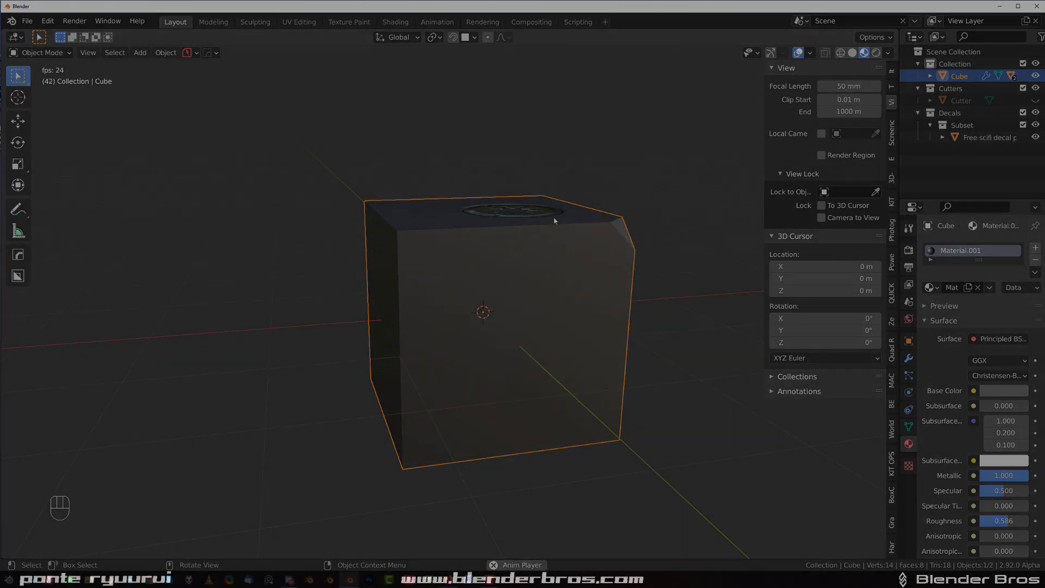